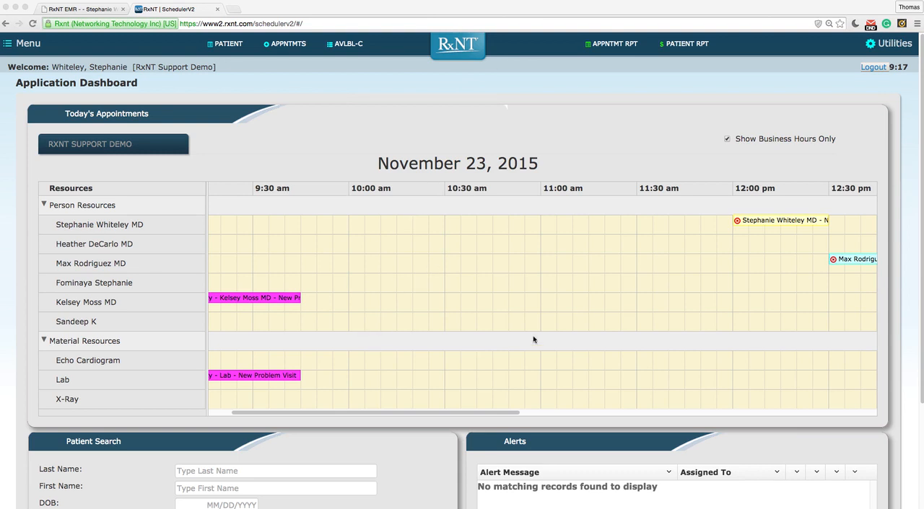
- Review the application dashboard's appointment timeline, patient search and alerts sections
{"action": "scroll", "coordinate": [669, 309], "scroll_direction": "down", "scroll_amount": 1}
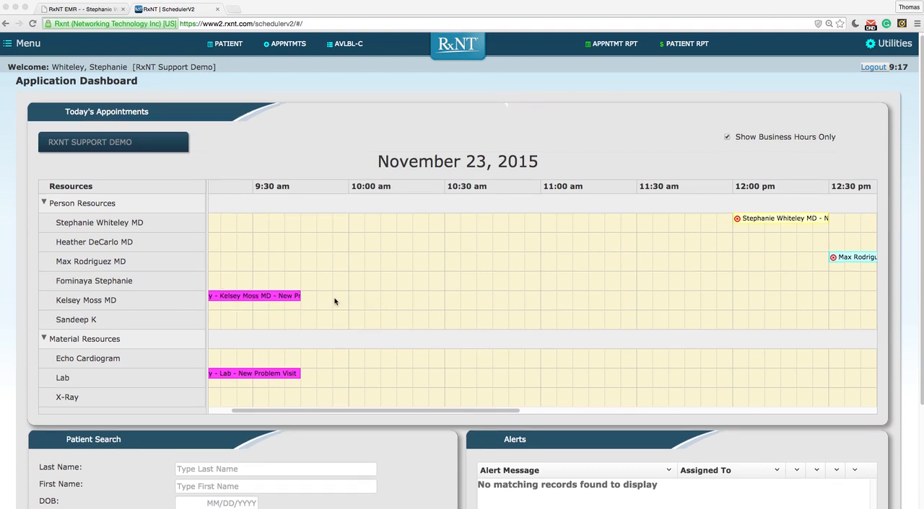
{"action": "scroll", "coordinate": [790, 314], "scroll_direction": "down", "scroll_amount": 2}
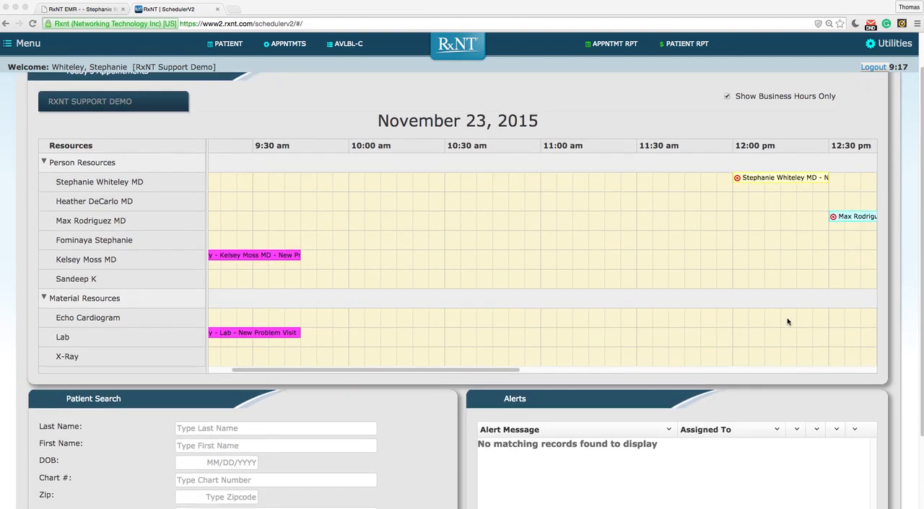
{"action": "scroll", "coordinate": [783, 328], "scroll_direction": "down", "scroll_amount": 3}
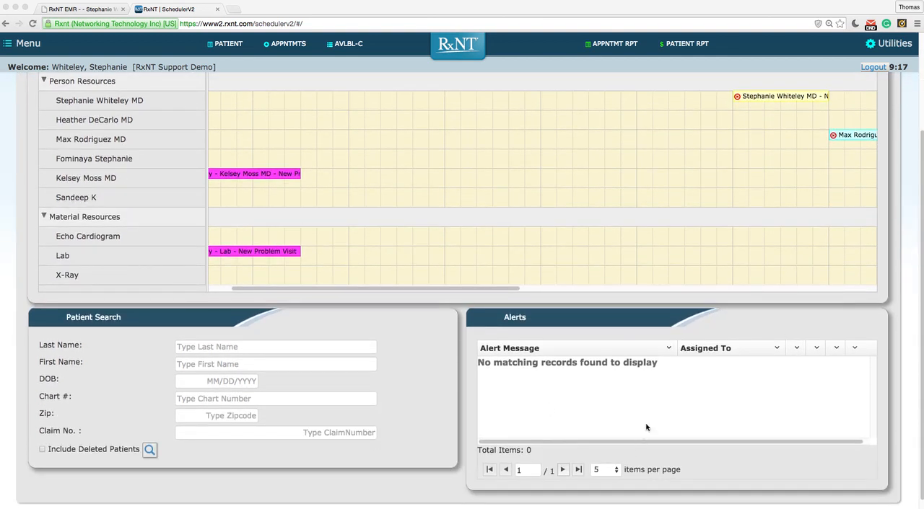
{"action": "scroll", "coordinate": [647, 427], "scroll_direction": "up", "scroll_amount": 4}
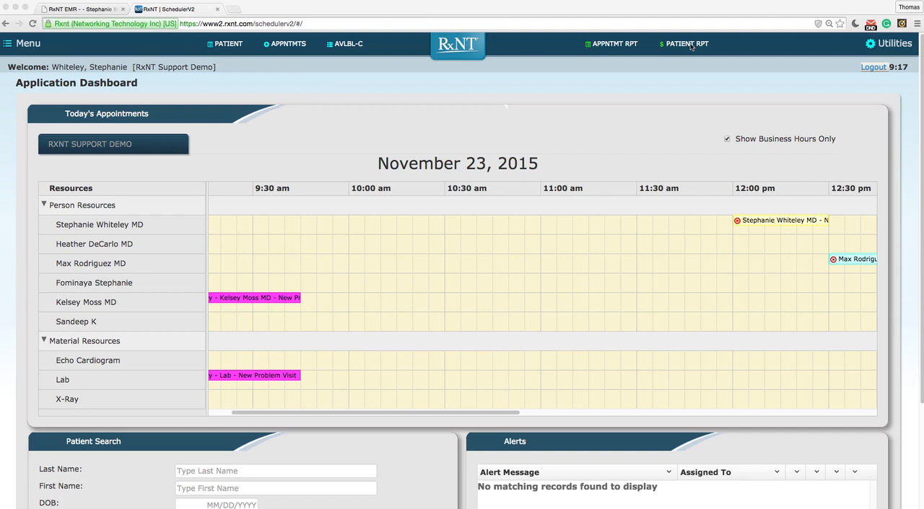
- Go to the patient cases page and search for the patient by last name and first name
{"action": "left_click", "coordinate": [25, 45]}
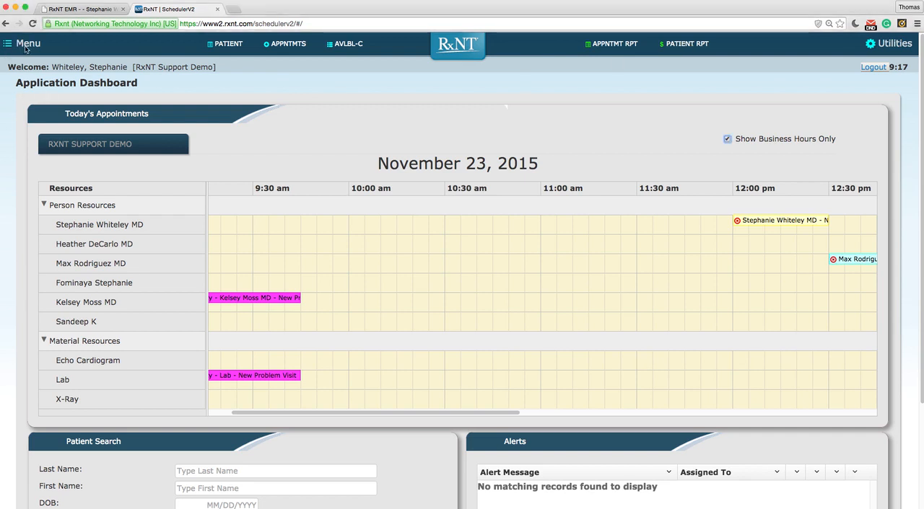
{"action": "left_click", "coordinate": [26, 45]}
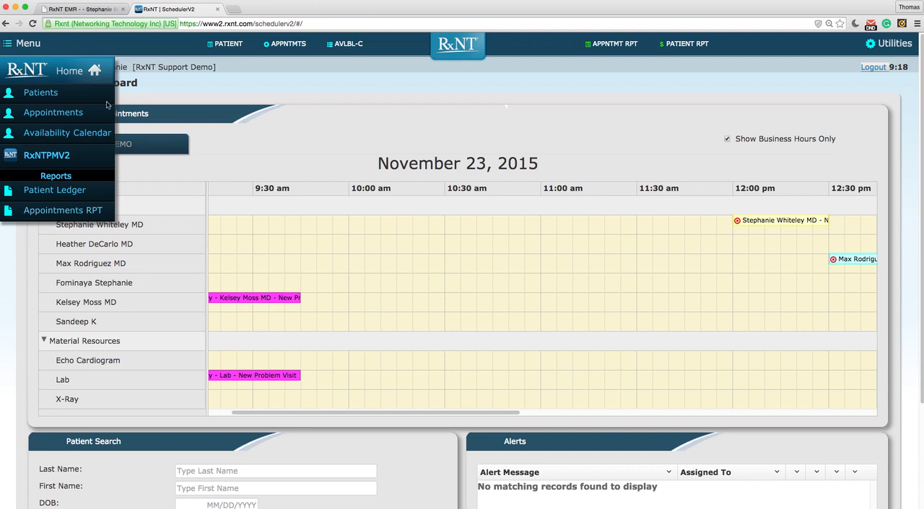
{"action": "left_click", "coordinate": [33, 95]}
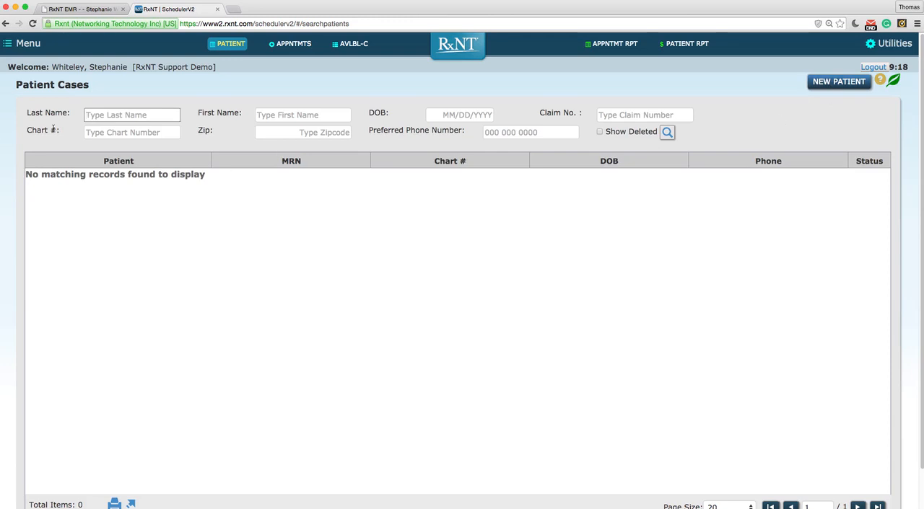
{"action": "left_click", "coordinate": [304, 115]}
{"action": "key", "text": "Return"}
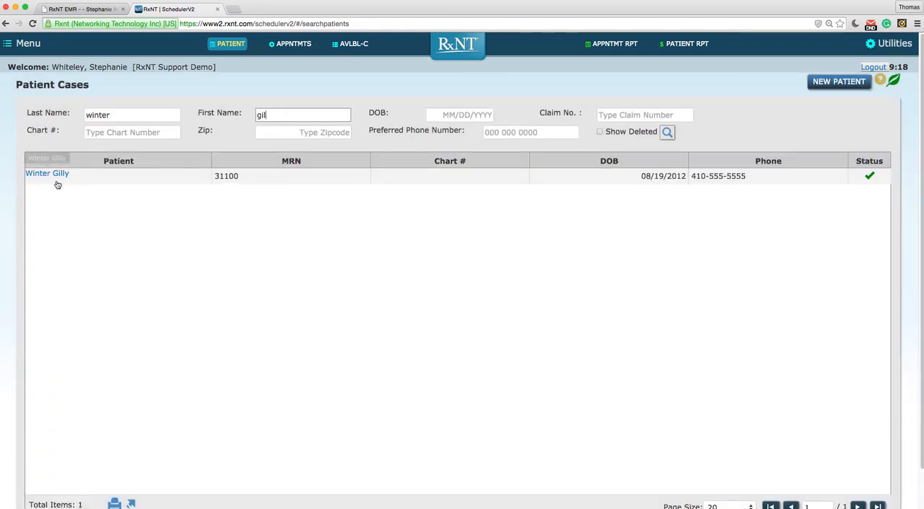
- Open the found patient's dashboard and review the list of patient visits
{"action": "left_click", "coordinate": [47, 174]}
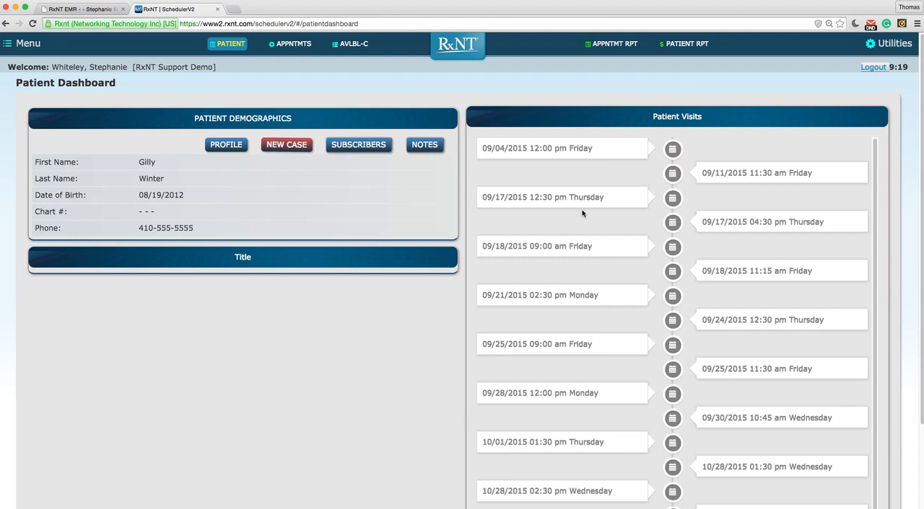
{"action": "scroll", "coordinate": [583, 213], "scroll_direction": "down", "scroll_amount": 3}
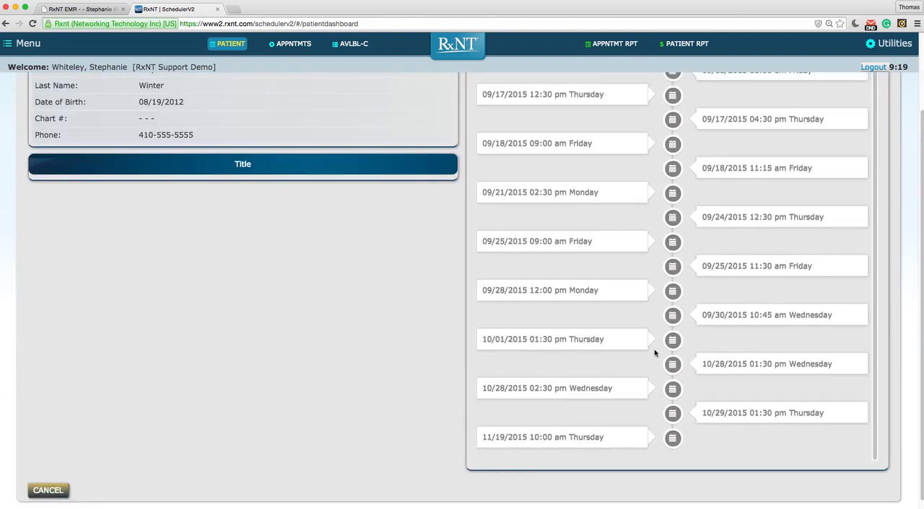
{"action": "scroll", "coordinate": [648, 393], "scroll_direction": "up", "scroll_amount": 3}
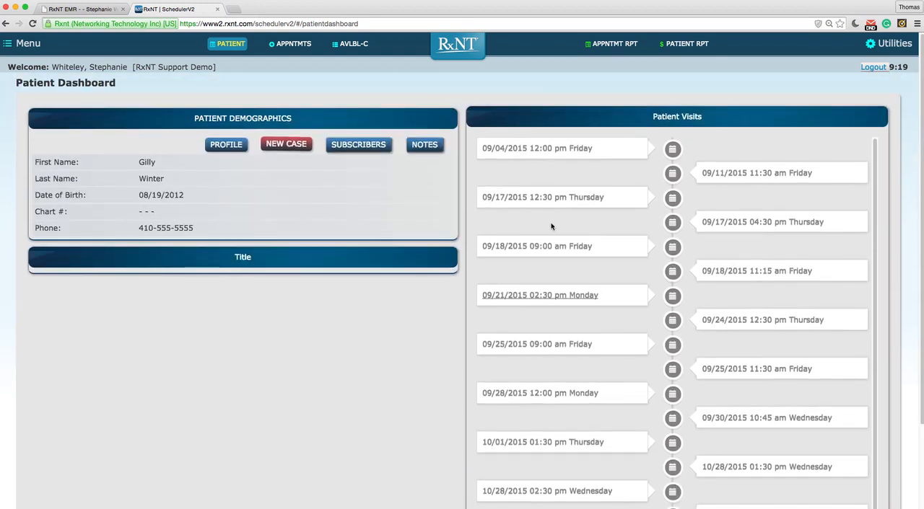
- Open the patient's profile and view its version history
{"action": "left_click", "coordinate": [223, 148]}
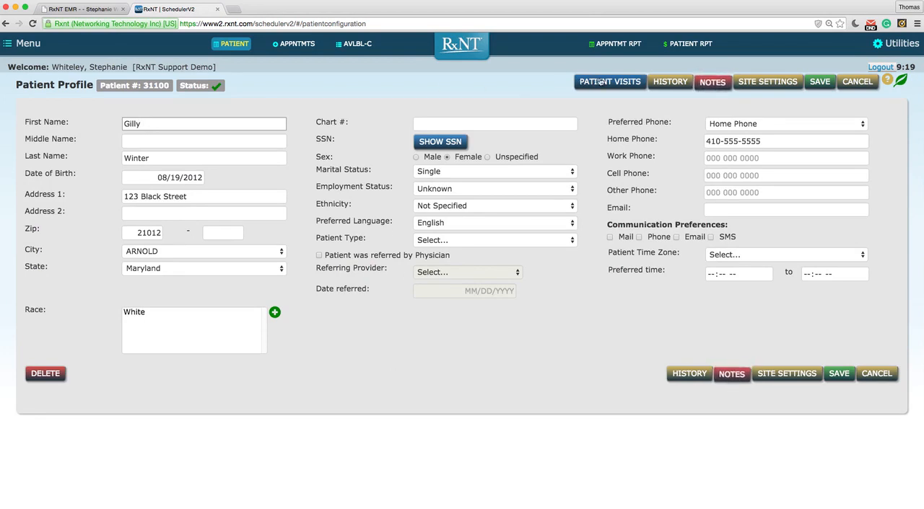
{"action": "left_click", "coordinate": [651, 84]}
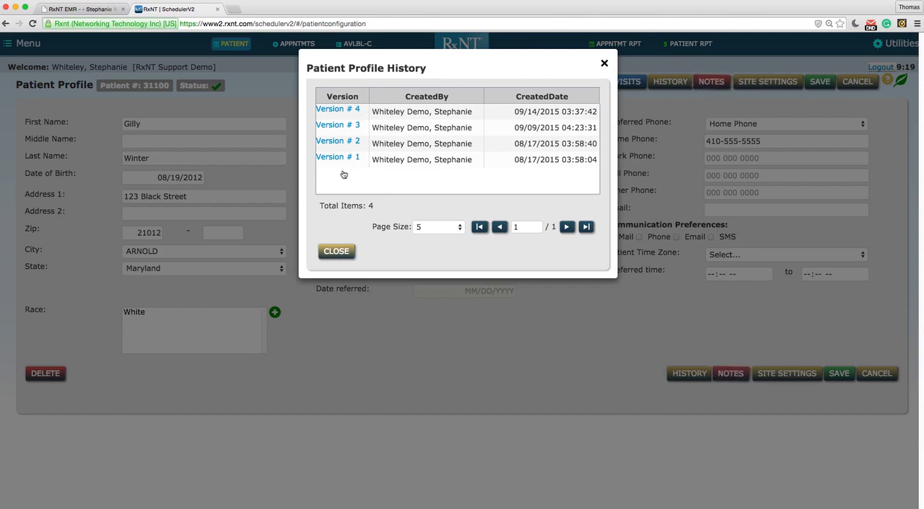
{"action": "left_click", "coordinate": [603, 63]}
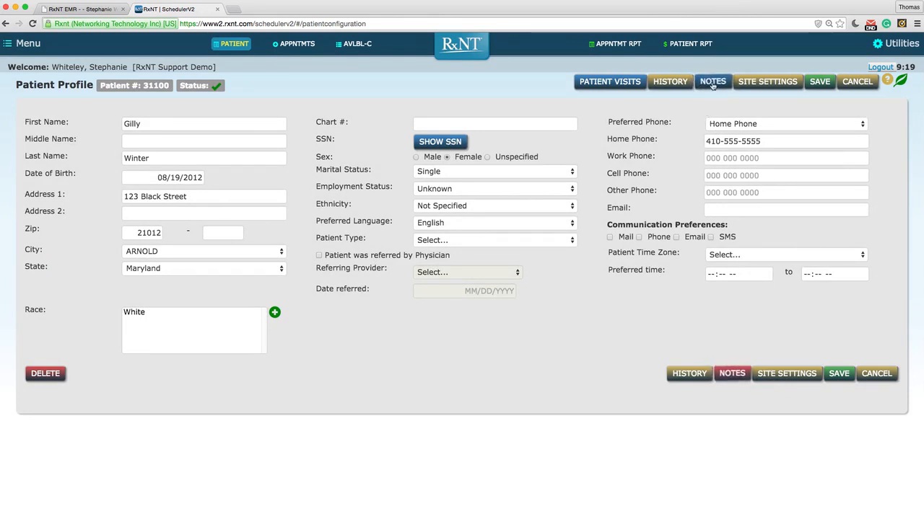
- View the patient's notes and site settings, and leave the profile without saving
{"action": "left_click", "coordinate": [709, 85]}
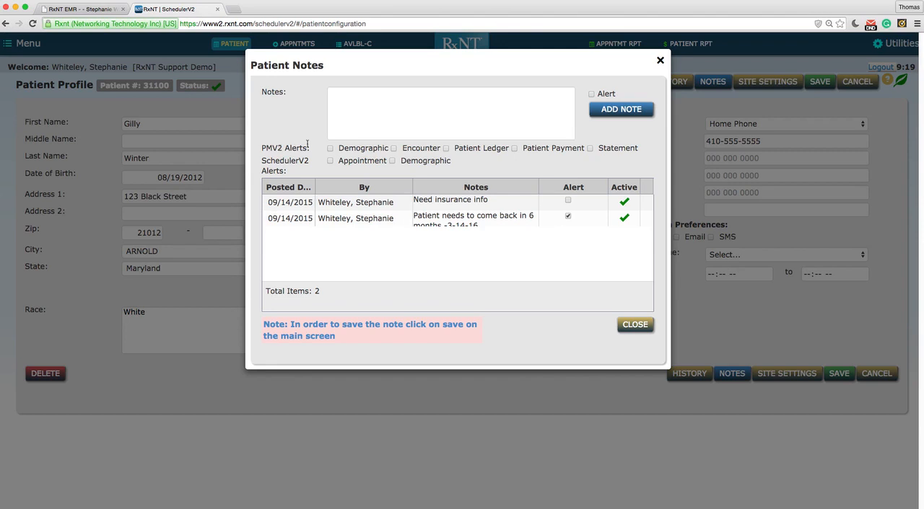
{"action": "left_click", "coordinate": [635, 325]}
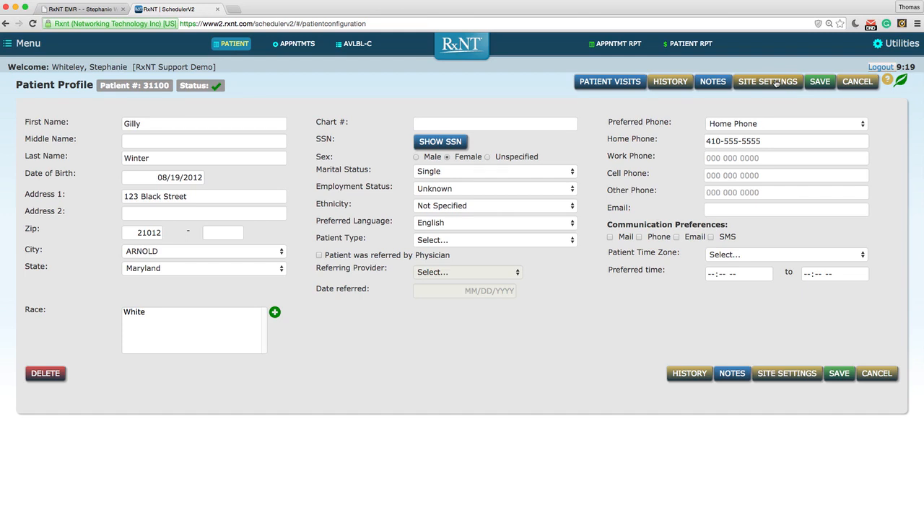
{"action": "left_click", "coordinate": [775, 82]}
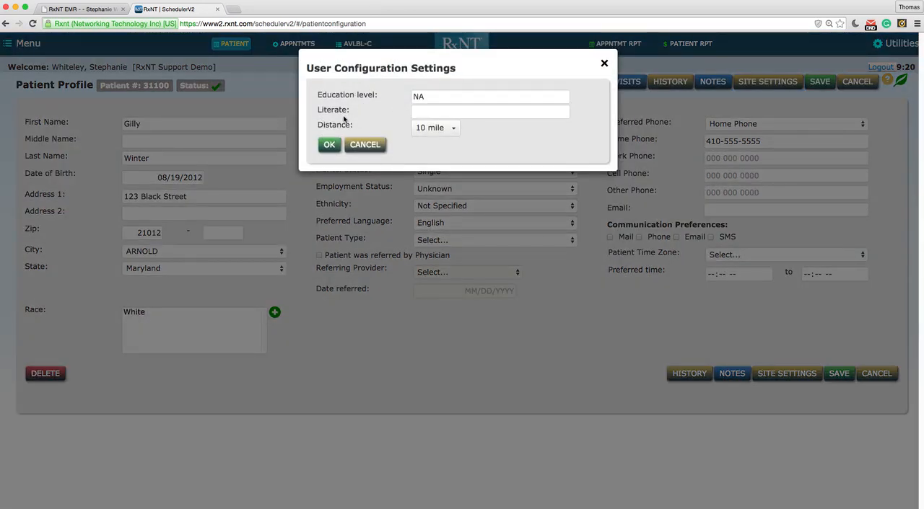
{"action": "left_click", "coordinate": [604, 65]}
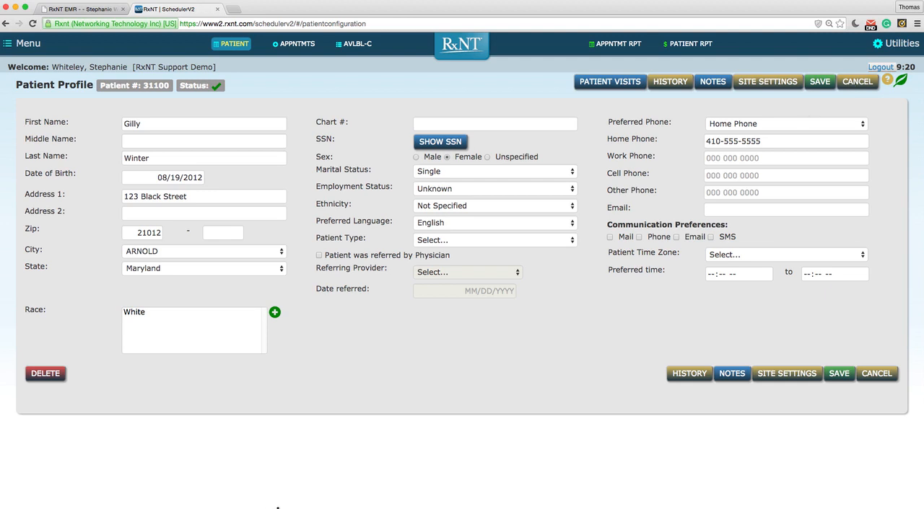
{"action": "left_click", "coordinate": [883, 378]}
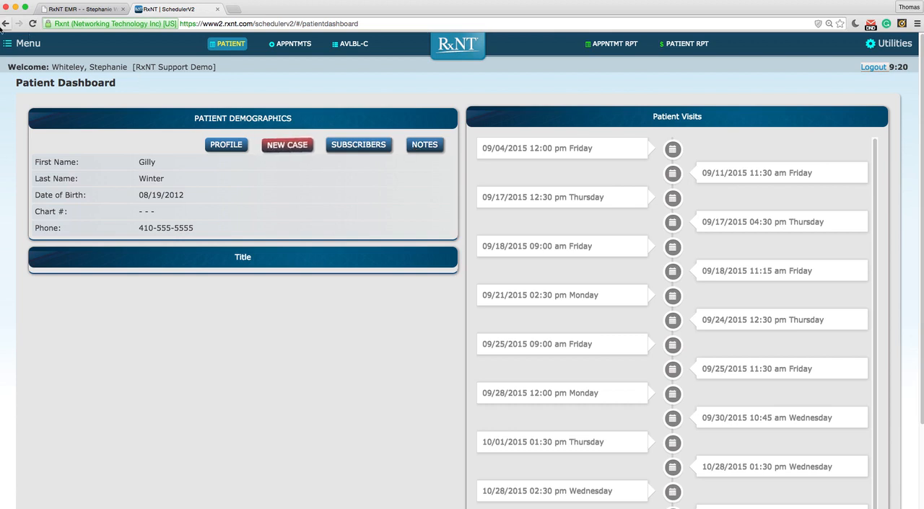
- Open the appointments schedule and choose RxNT Support Demo as the doctor group
{"action": "left_click", "coordinate": [24, 46]}
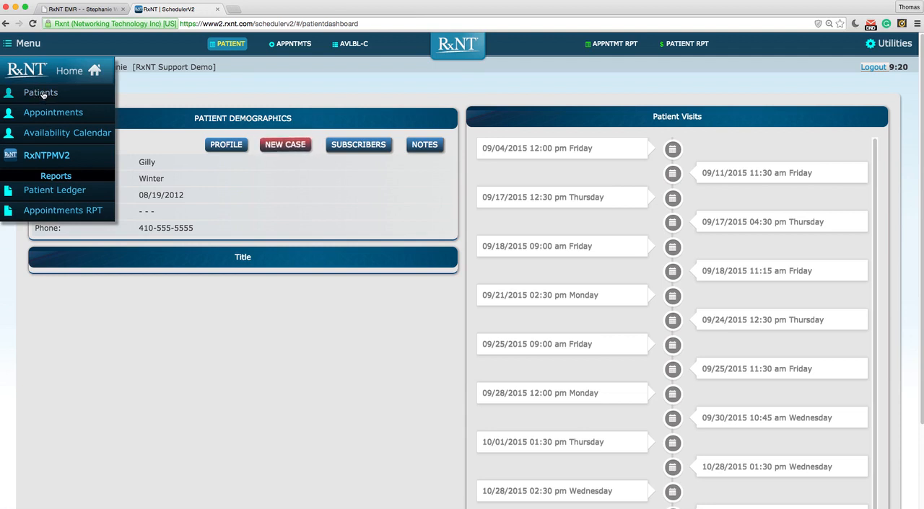
{"action": "left_click", "coordinate": [48, 114]}
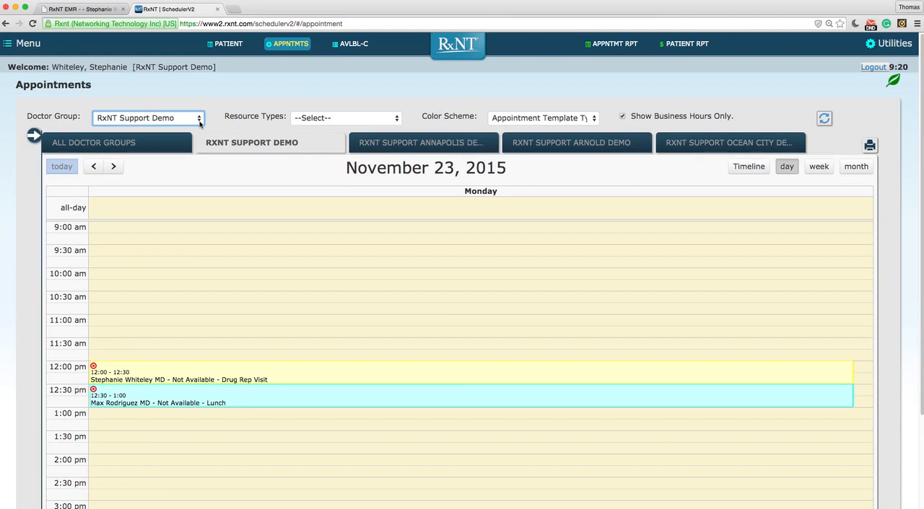
{"action": "left_click", "coordinate": [200, 120]}
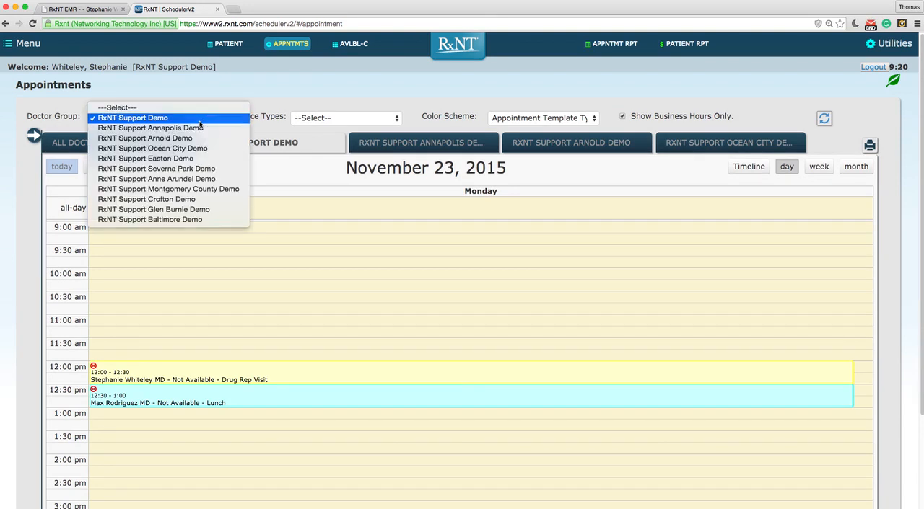
{"action": "left_click", "coordinate": [177, 118]}
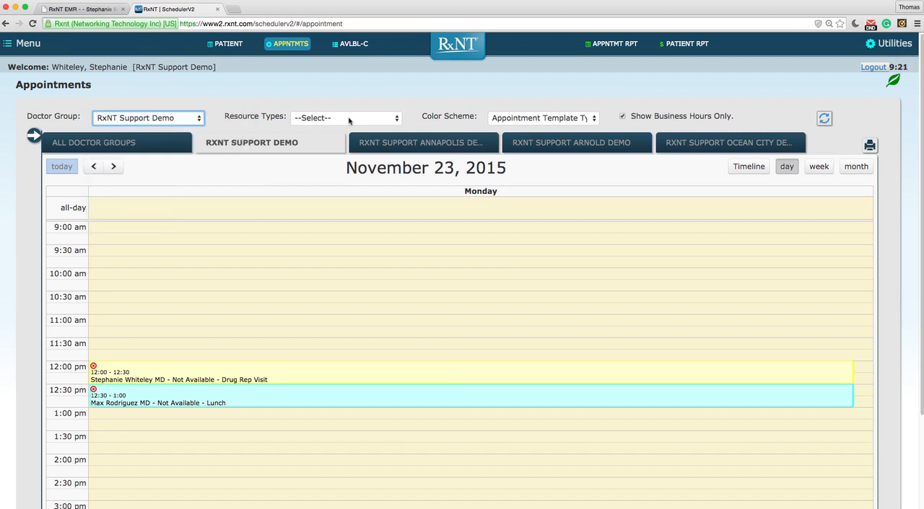
- Examine the available resource types and color schemes for the schedule without changing either setting
{"action": "left_click", "coordinate": [398, 123]}
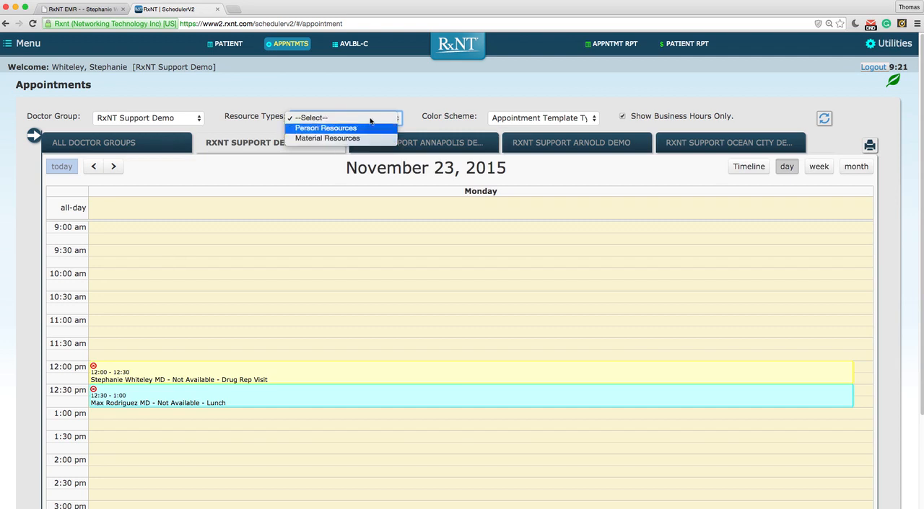
{"action": "left_click", "coordinate": [619, 97]}
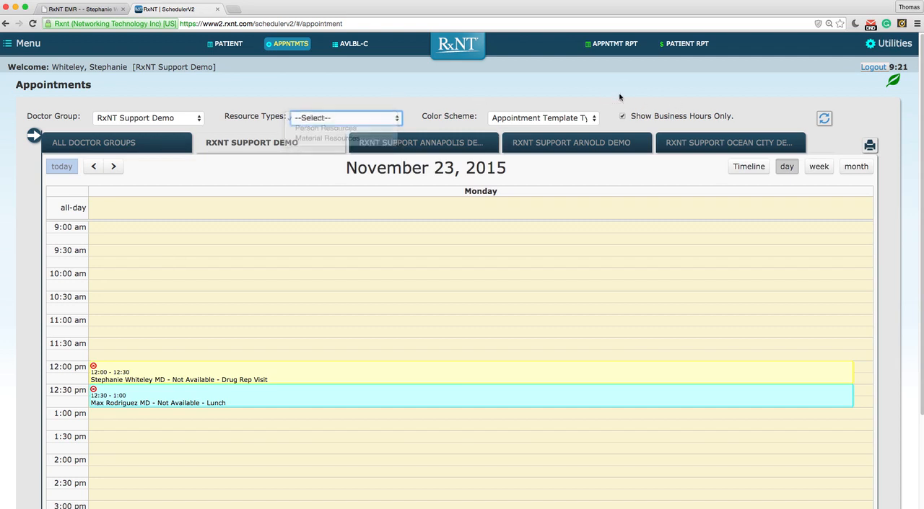
{"action": "left_click", "coordinate": [593, 122]}
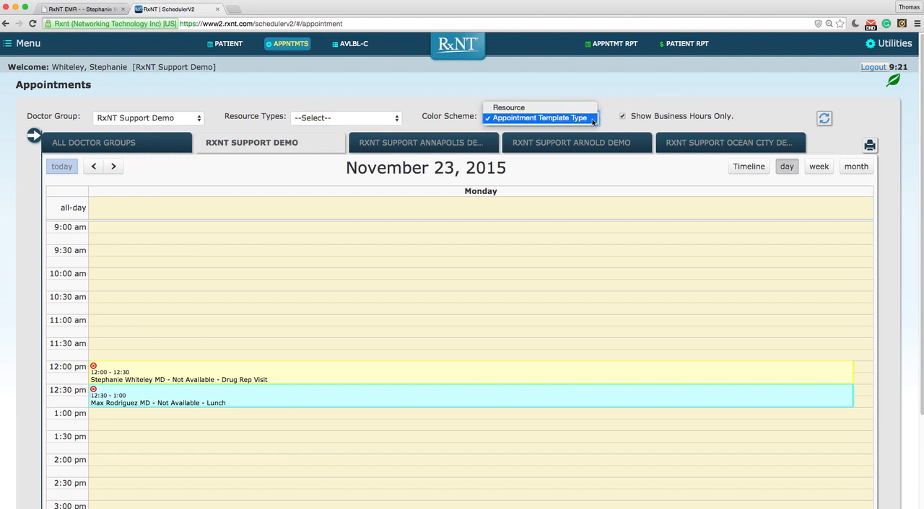
{"action": "left_click", "coordinate": [688, 91]}
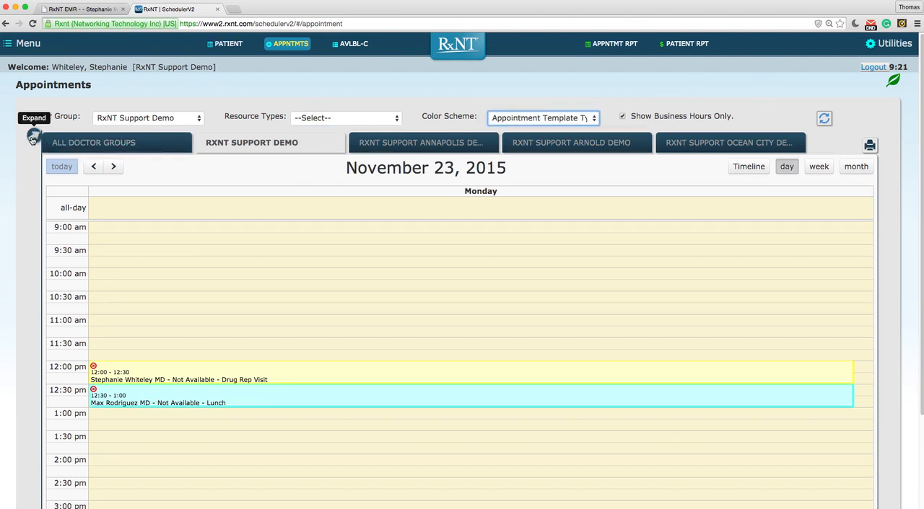
- Expand the schedule's date and resource pane, show its month picker, and review the resources and appointment type colors
{"action": "left_click", "coordinate": [34, 135]}
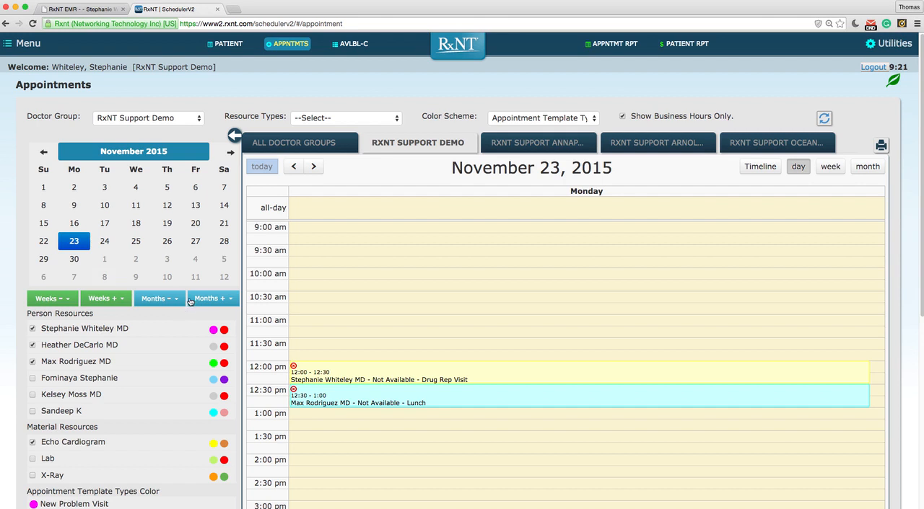
{"action": "left_click", "coordinate": [145, 155]}
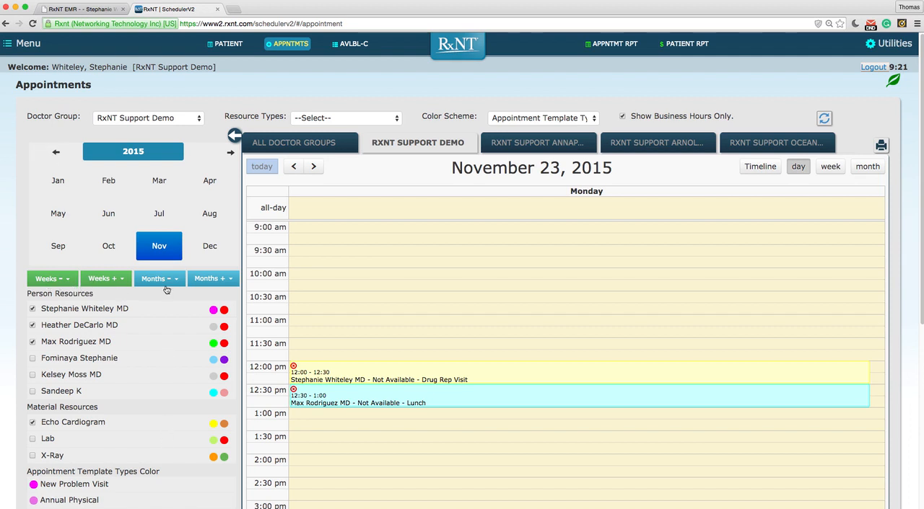
{"action": "scroll", "coordinate": [137, 393], "scroll_direction": "down", "scroll_amount": 1}
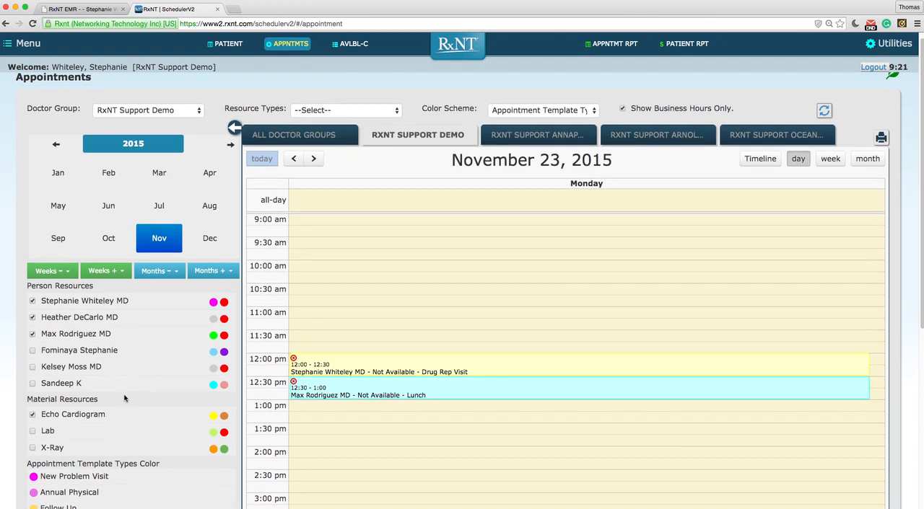
{"action": "scroll", "coordinate": [920, 352], "scroll_direction": "down", "scroll_amount": 5}
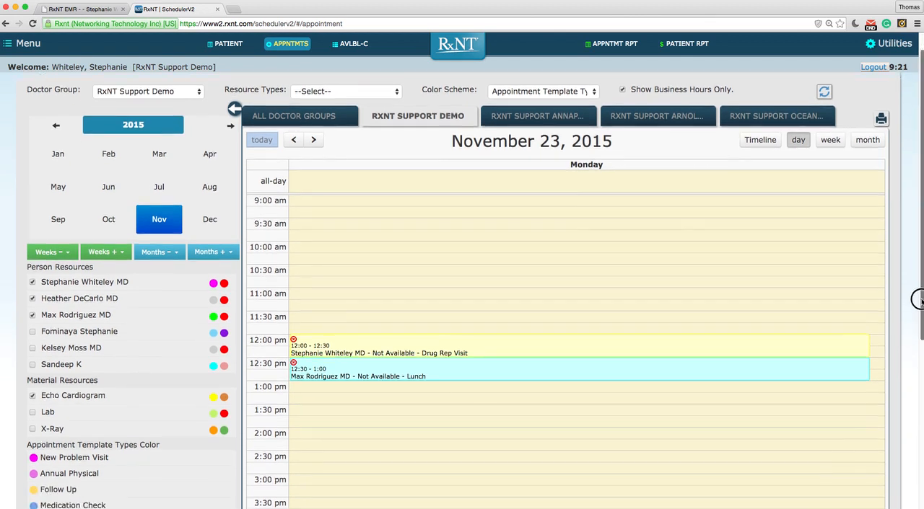
{"action": "left_click_drag", "start_coordinate": [918, 350], "coordinate": [913, 200]}
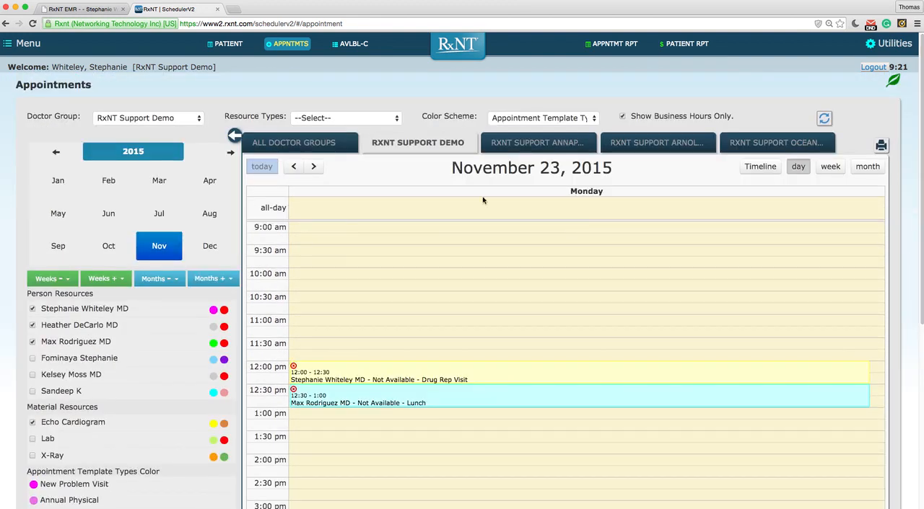
- Compare the schedule's timeline and day views, and show the details of the 12:30 pm Lunch block
{"action": "left_click", "coordinate": [750, 168]}
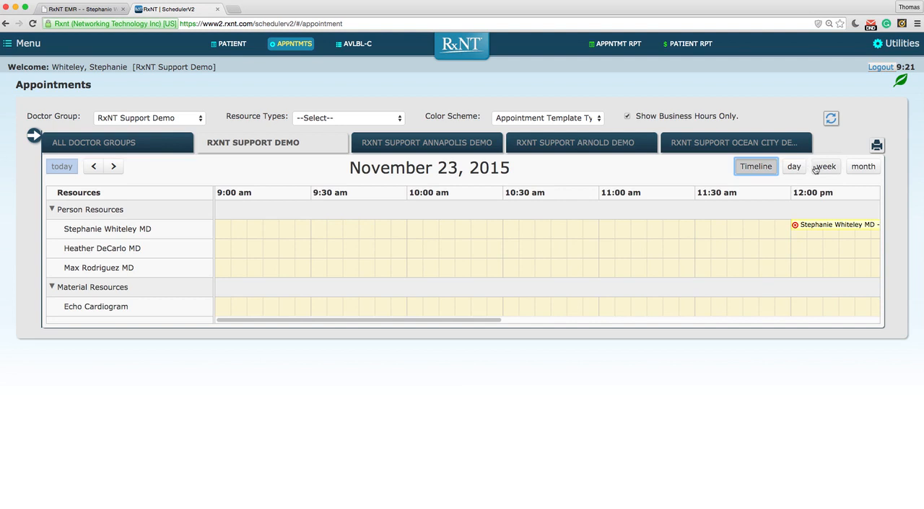
{"action": "left_click", "coordinate": [793, 167]}
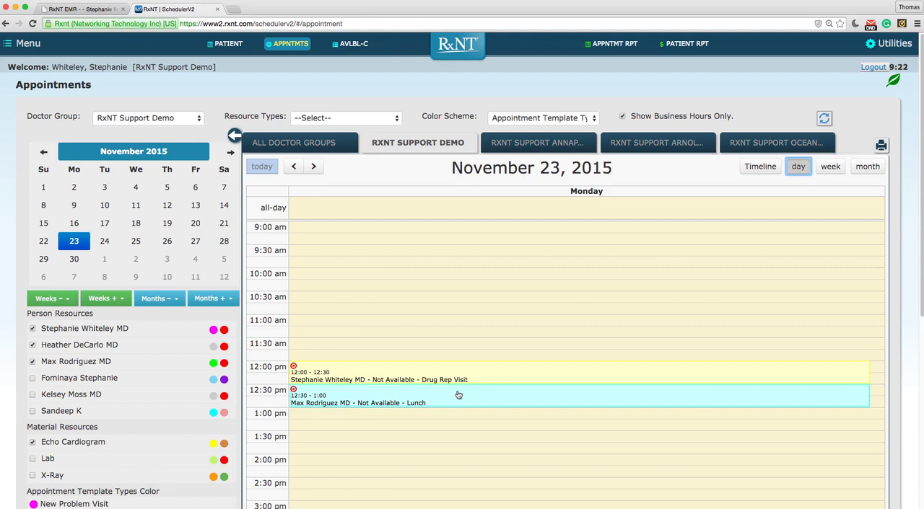
{"action": "mouse_move", "coordinate": [458, 396]}
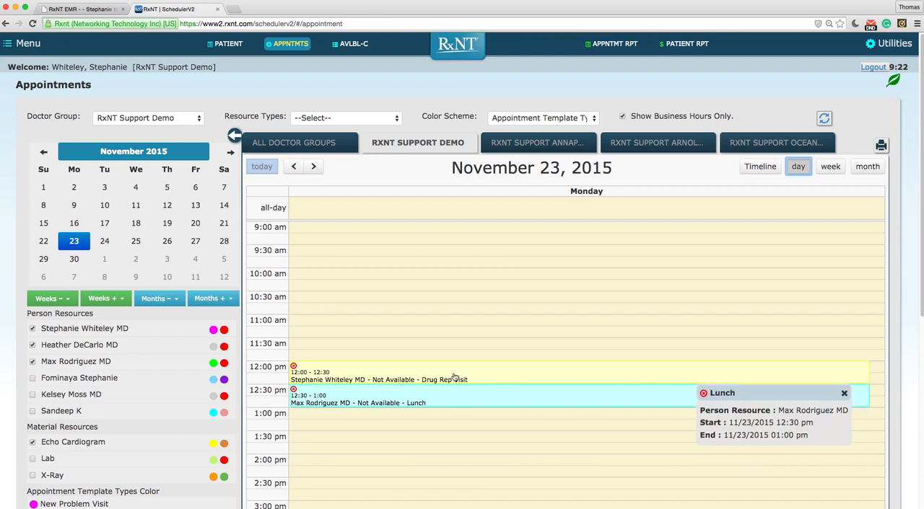
- Start a new appointment at 2:00 pm on November 23, 2015, and search for the patient by last and first name
{"action": "scroll", "coordinate": [367, 413], "scroll_direction": "down", "scroll_amount": 2}
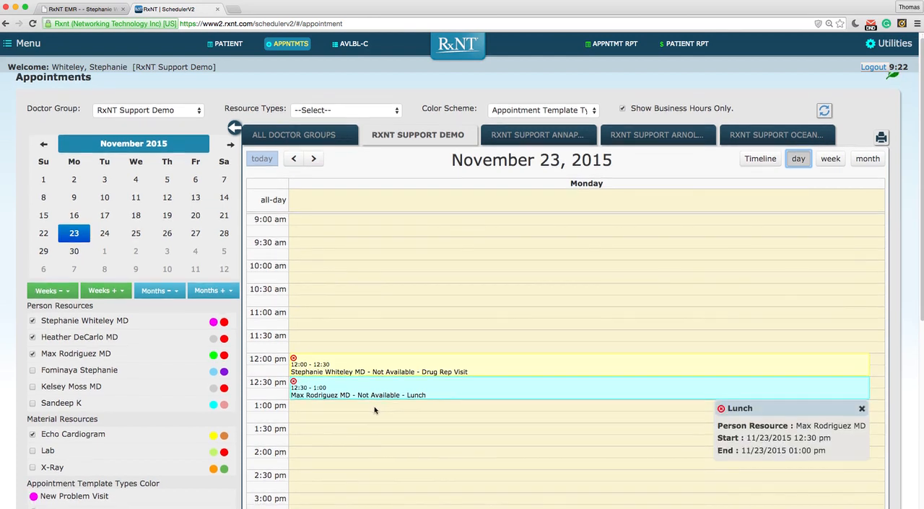
{"action": "left_click", "coordinate": [327, 448]}
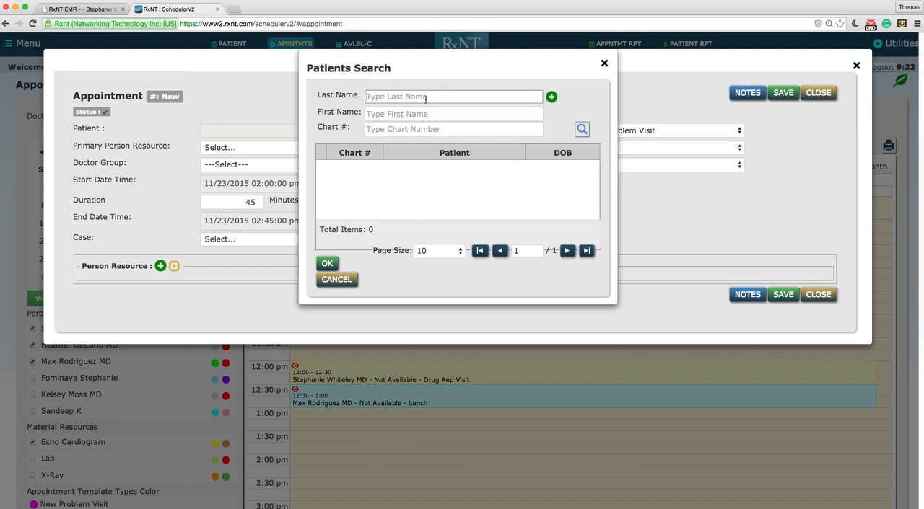
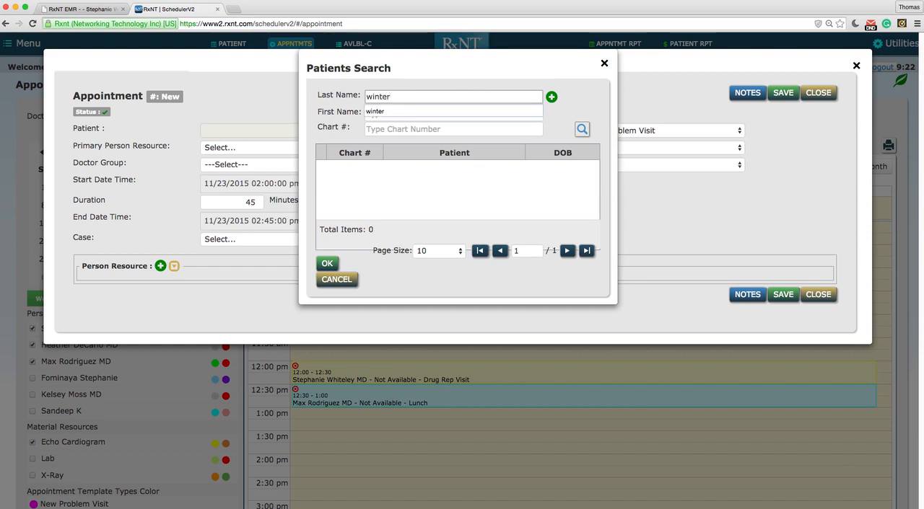
{"action": "left_click", "coordinate": [409, 118]}
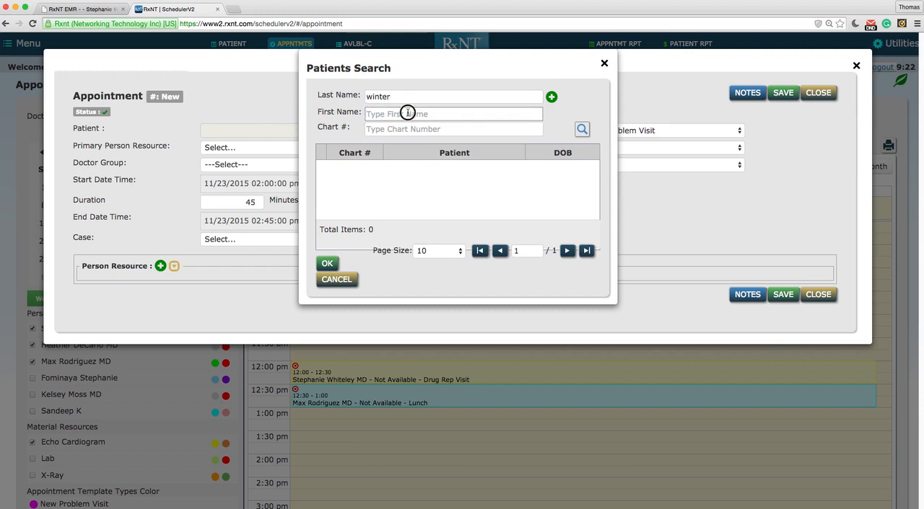
{"action": "left_click", "coordinate": [407, 113]}
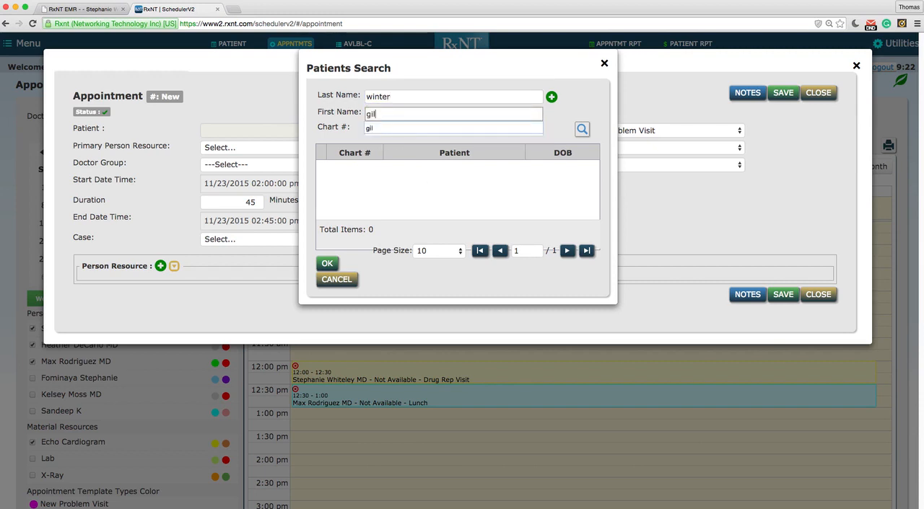
{"action": "left_click", "coordinate": [582, 128]}
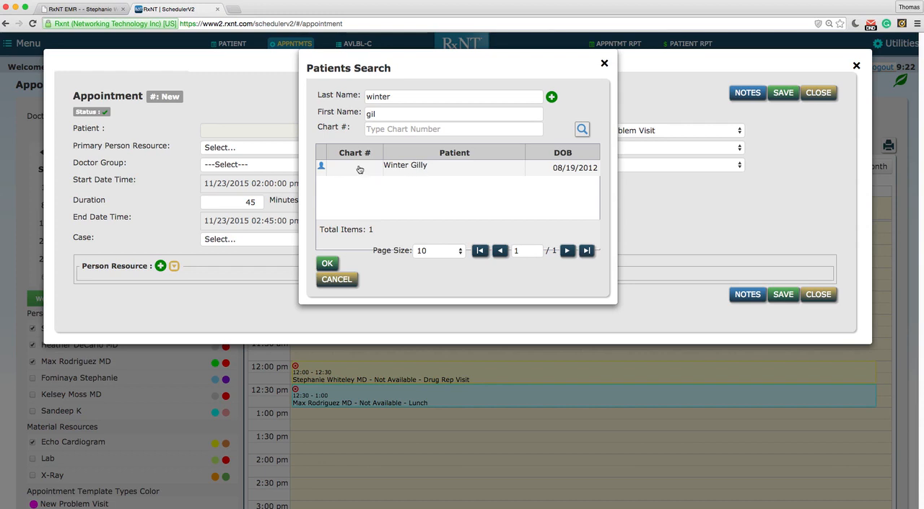
- Assign the found patient to the appointment and set the signed-in doctor as its primary person resource
{"action": "left_click", "coordinate": [478, 171]}
{"action": "left_click", "coordinate": [338, 264]}
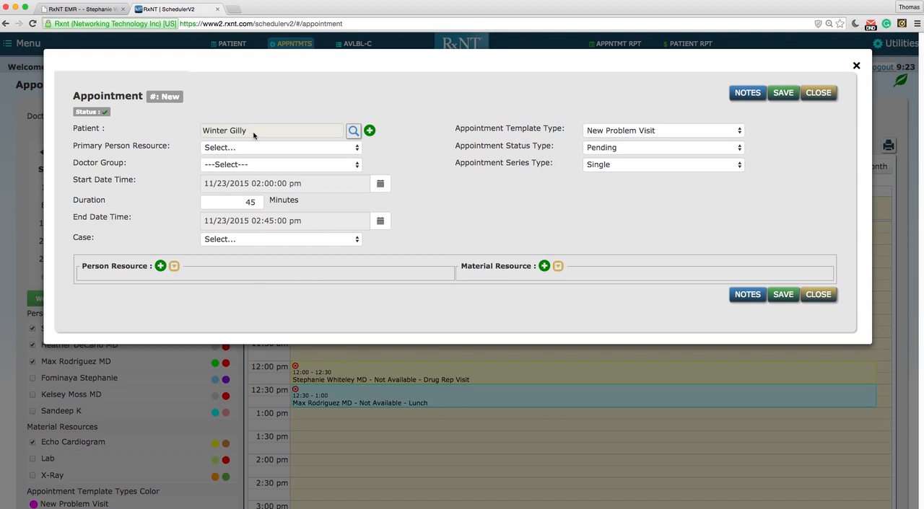
{"action": "left_click", "coordinate": [355, 148]}
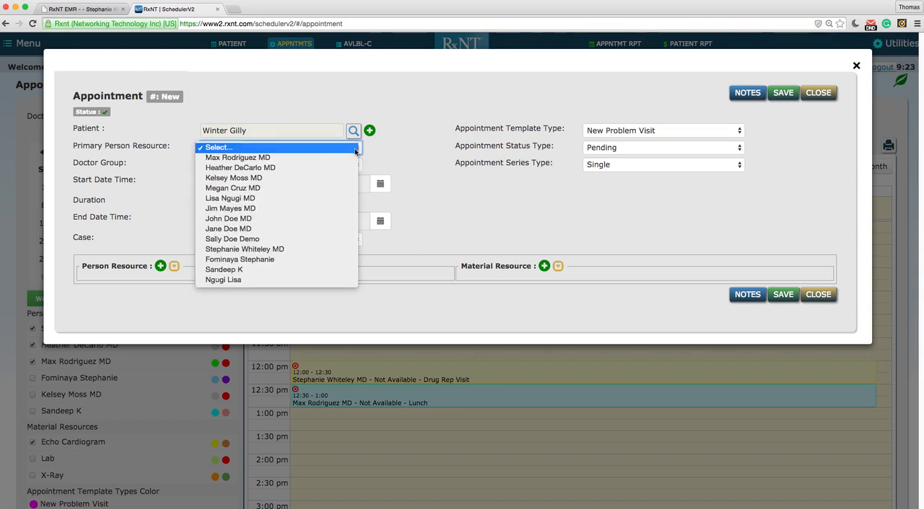
{"action": "left_click", "coordinate": [350, 249]}
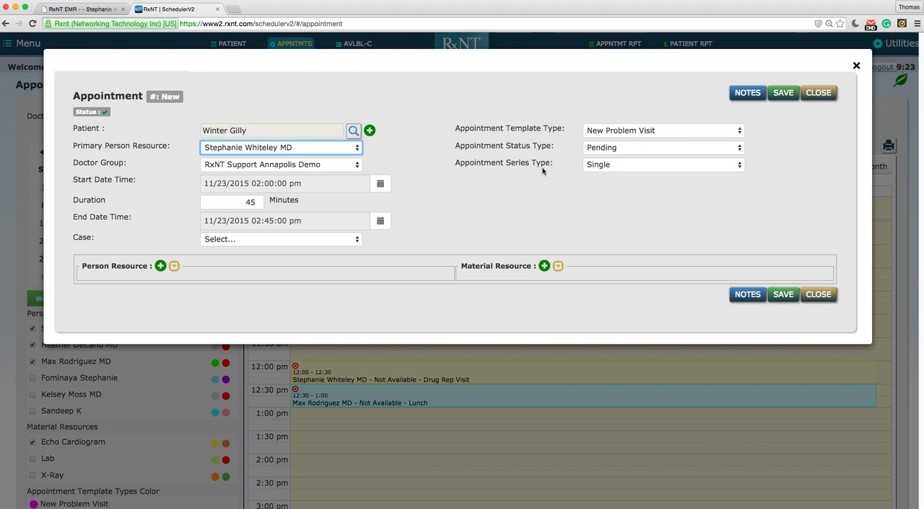
- Review the appointment's type options, keeping series Single, status Pending and template New Problem Visit, and save the appointment
{"action": "left_click", "coordinate": [738, 167]}
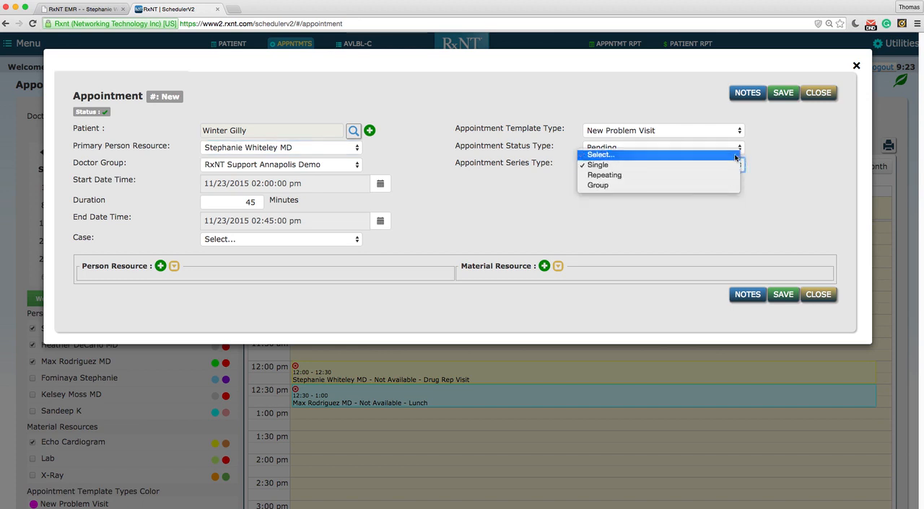
{"action": "left_click", "coordinate": [771, 153]}
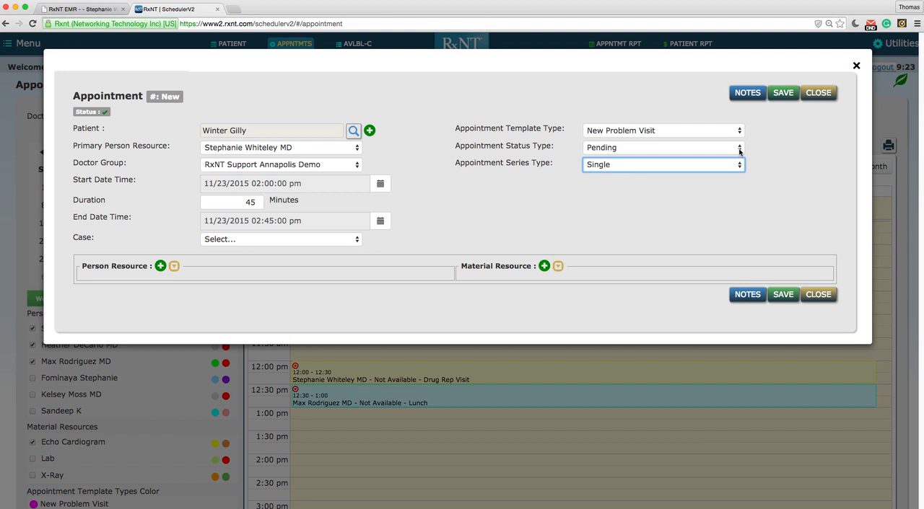
{"action": "left_click", "coordinate": [738, 149]}
{"action": "left_click", "coordinate": [801, 142]}
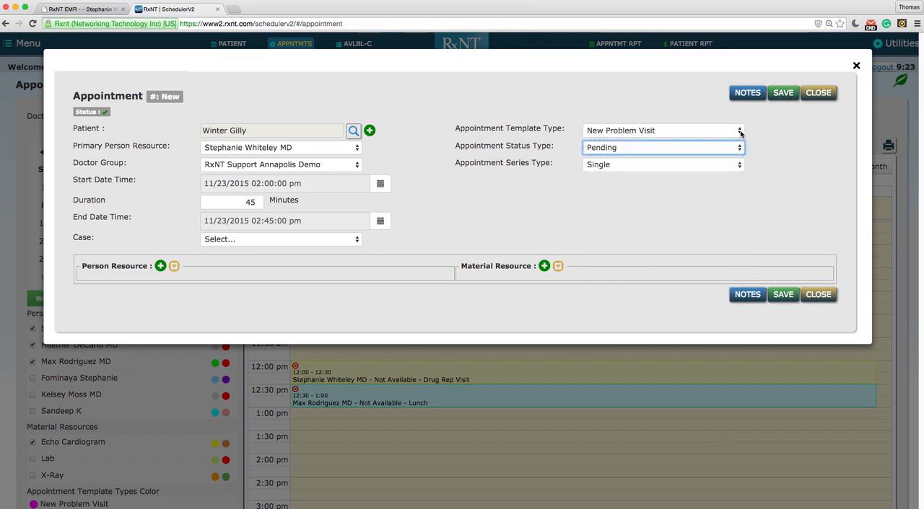
{"action": "left_click", "coordinate": [740, 132]}
{"action": "left_click", "coordinate": [701, 327]}
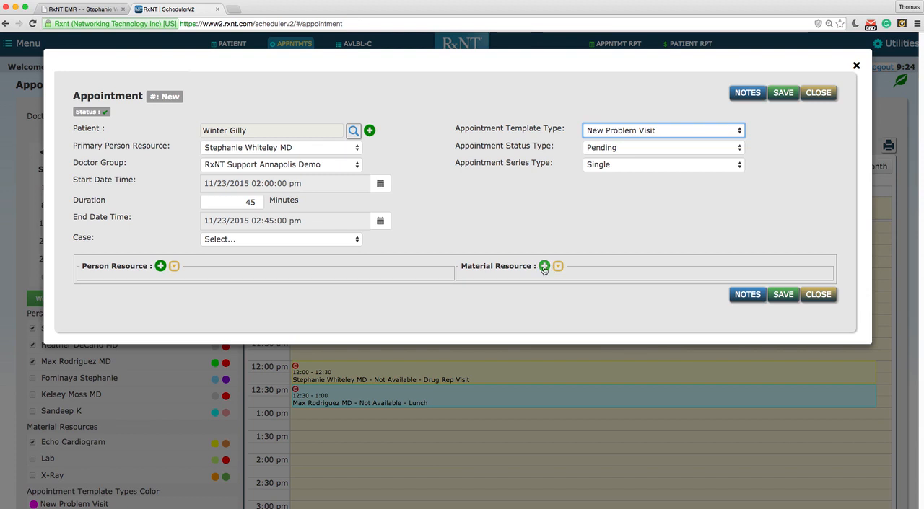
{"action": "left_click", "coordinate": [786, 299]}
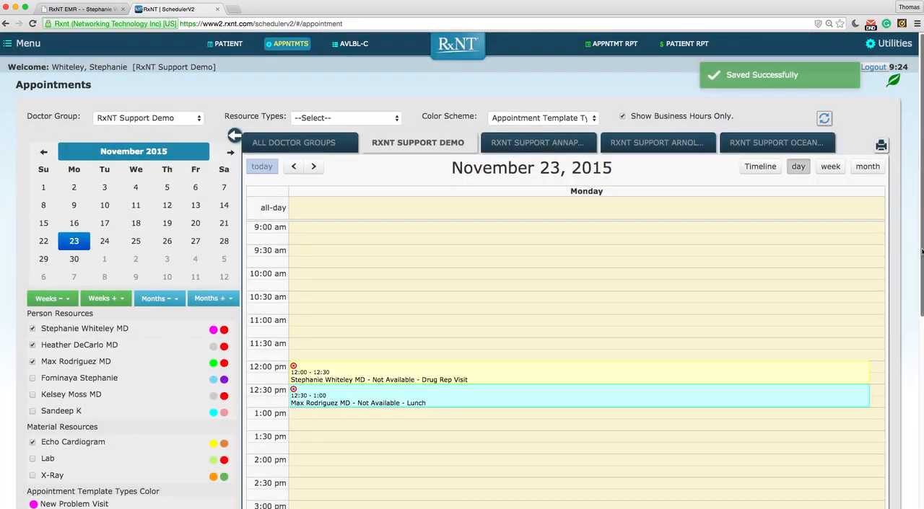
- Show the November 23 schedule for all doctor groups and display the details of the 2:00 pm New Problem Visit
{"action": "left_click_drag", "start_coordinate": [921, 252], "coordinate": [915, 360]}
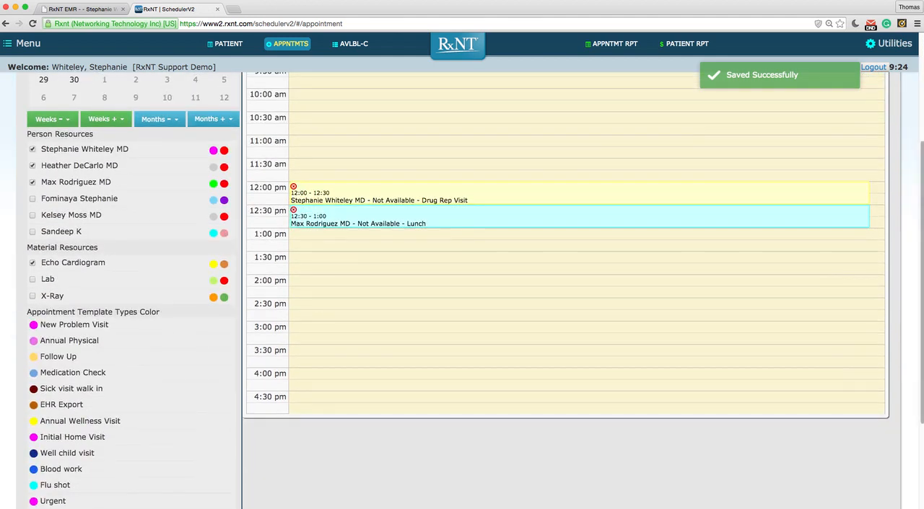
{"action": "scroll", "coordinate": [213, 209], "scroll_direction": "up", "scroll_amount": 2}
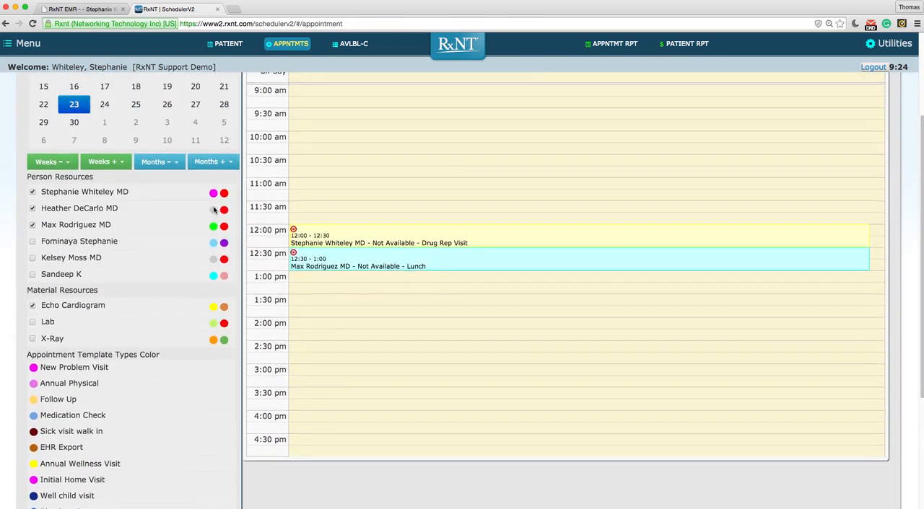
{"action": "scroll", "coordinate": [251, 171], "scroll_direction": "up", "scroll_amount": 6}
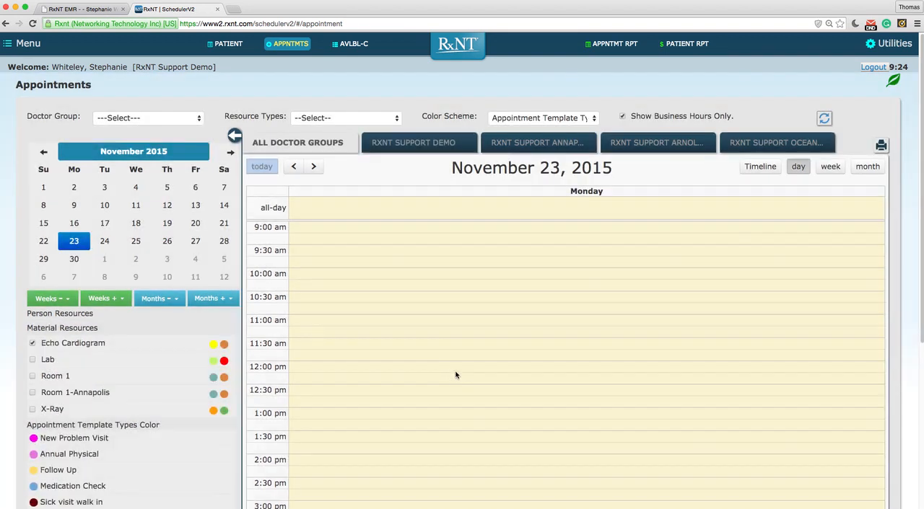
{"action": "scroll", "coordinate": [373, 441], "scroll_direction": "down", "scroll_amount": 2}
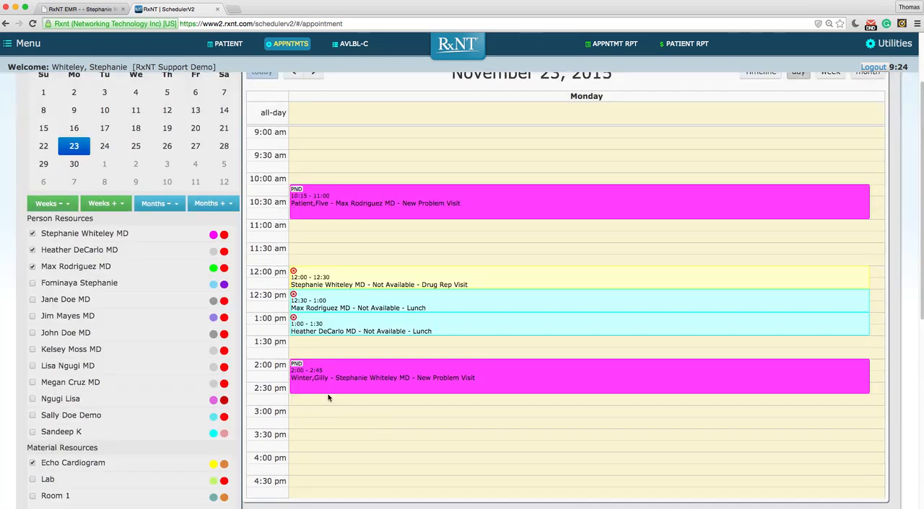
{"action": "left_click", "coordinate": [329, 389]}
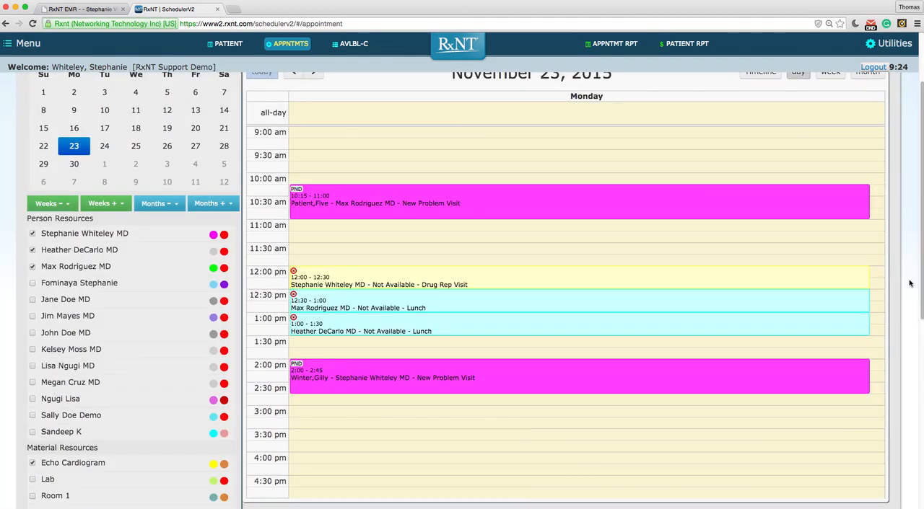
{"action": "left_click_drag", "start_coordinate": [920, 284], "coordinate": [919, 339]}
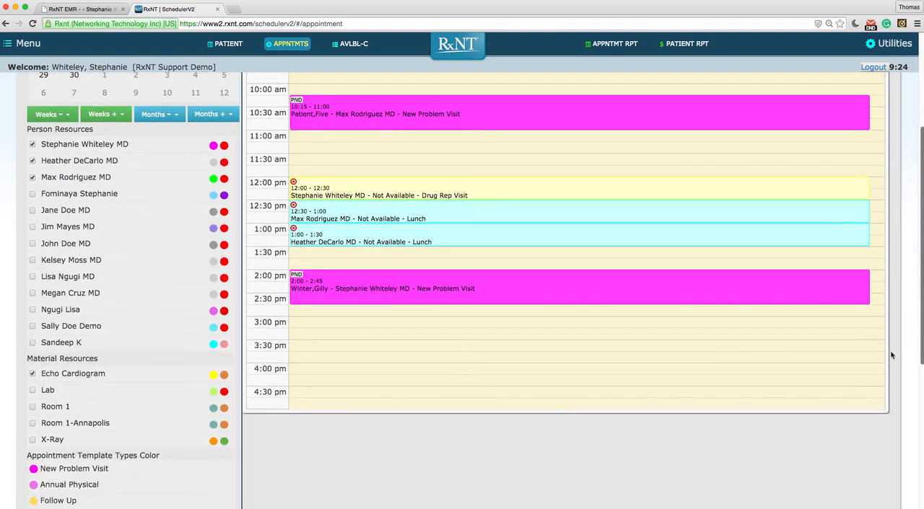
{"action": "mouse_move", "coordinate": [642, 288]}
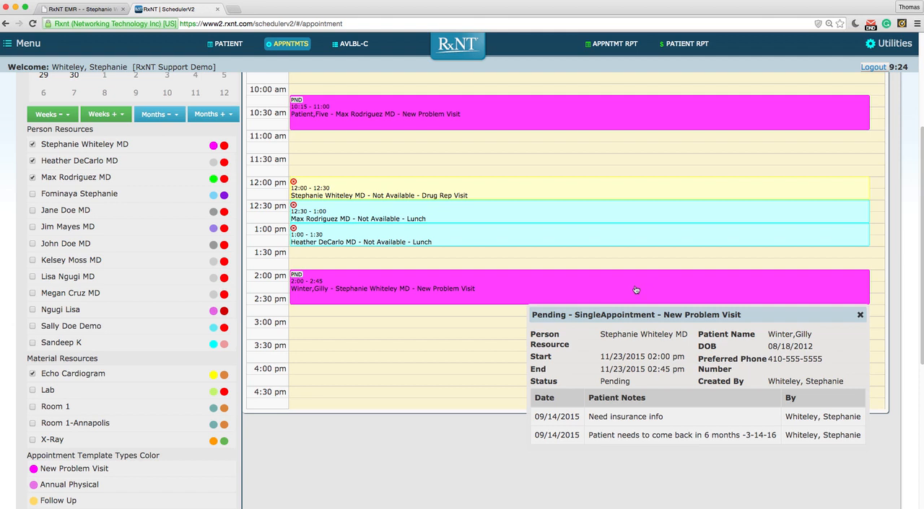
- Start rescheduling the 2:00 pm appointment, add the appointment note "sickk", and tick the Alert option before closing the notes
{"action": "left_click", "coordinate": [636, 290]}
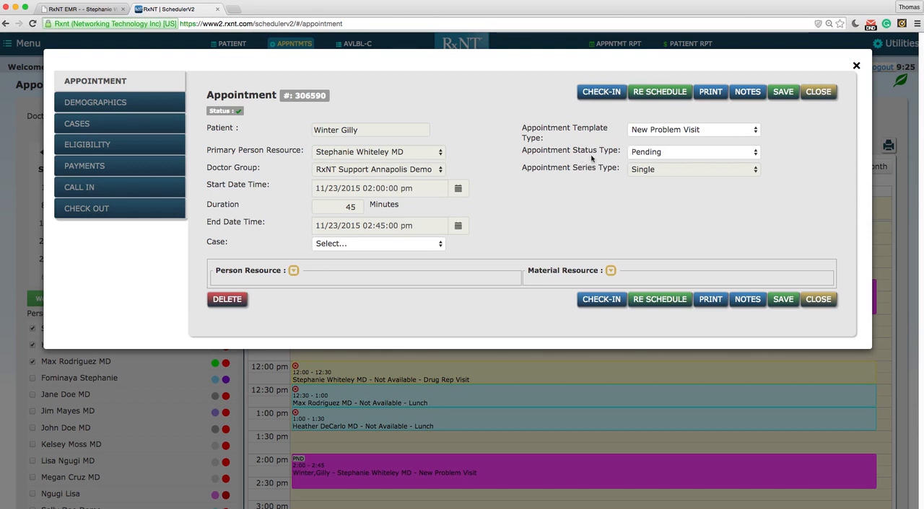
{"action": "left_click", "coordinate": [655, 92]}
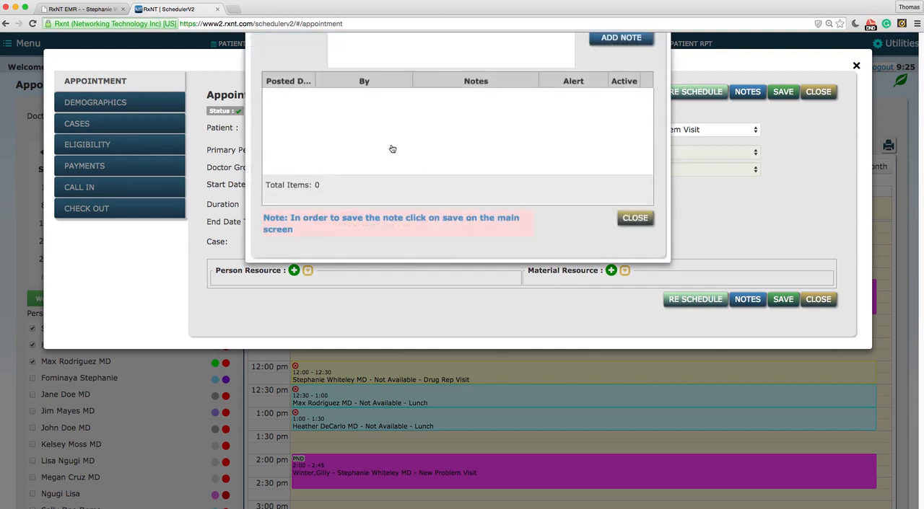
{"action": "left_click", "coordinate": [393, 101]}
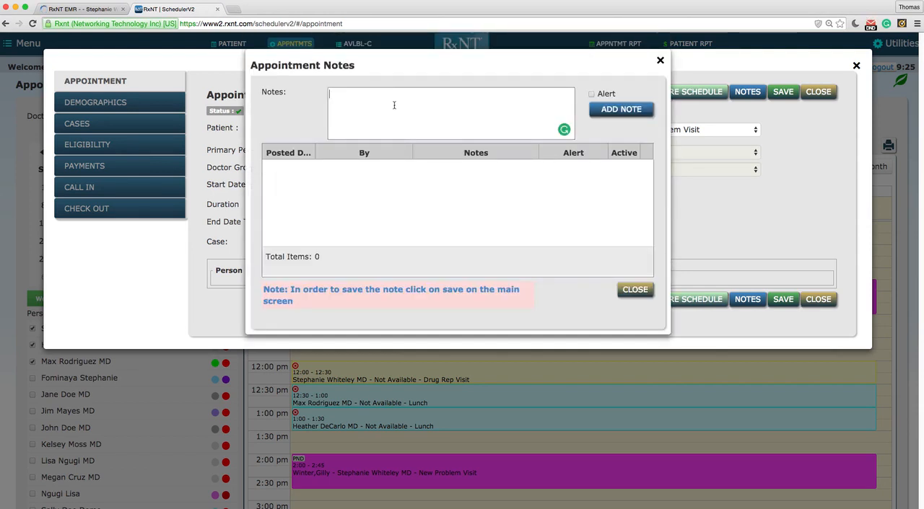
{"action": "type", "text": "sickk"}
{"action": "key", "text": "Tab"}
{"action": "key", "text": "Return"}
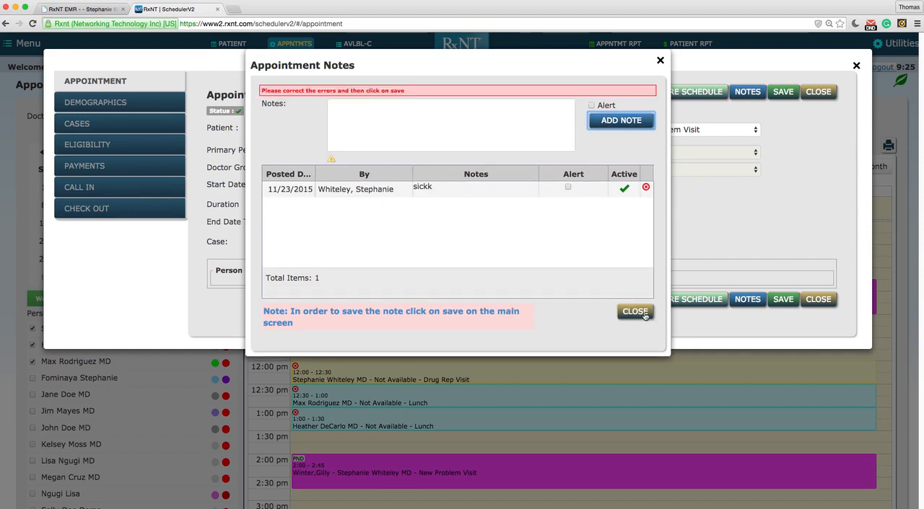
{"action": "left_click", "coordinate": [591, 106]}
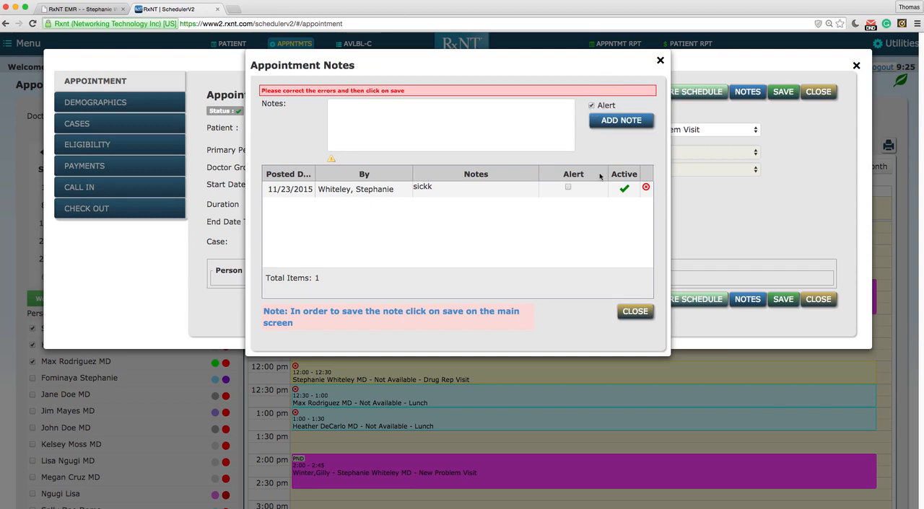
{"action": "left_click", "coordinate": [635, 311]}
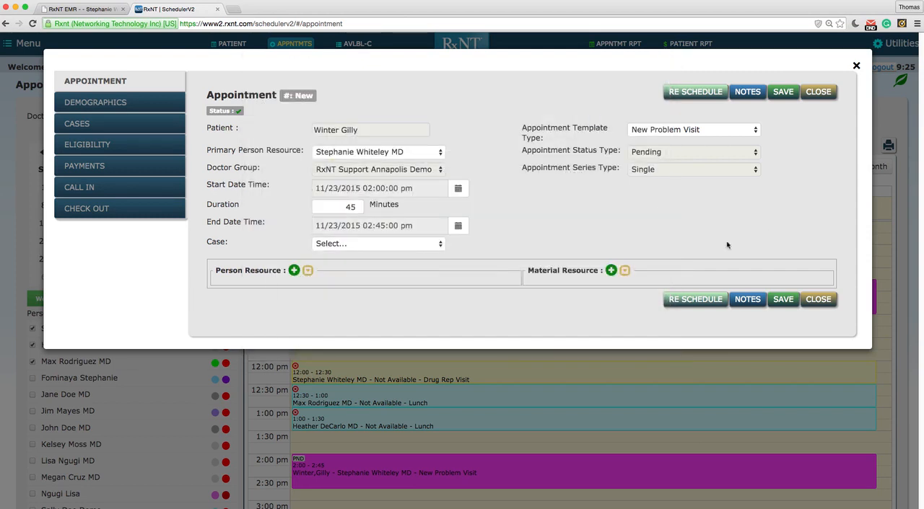
- Move the appointment's start date to 12/02/2015, keeping the 2:00 pm time, and save it
{"action": "left_click", "coordinate": [459, 190]}
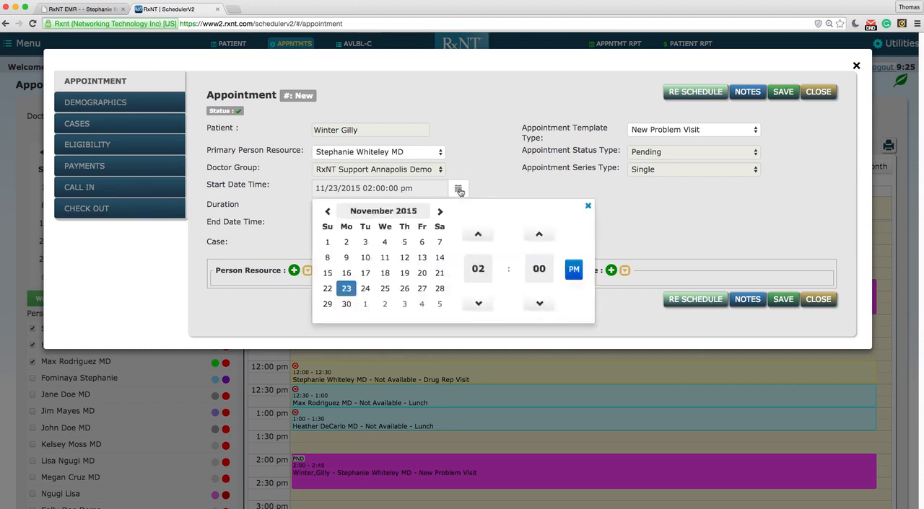
{"action": "left_click", "coordinate": [386, 306]}
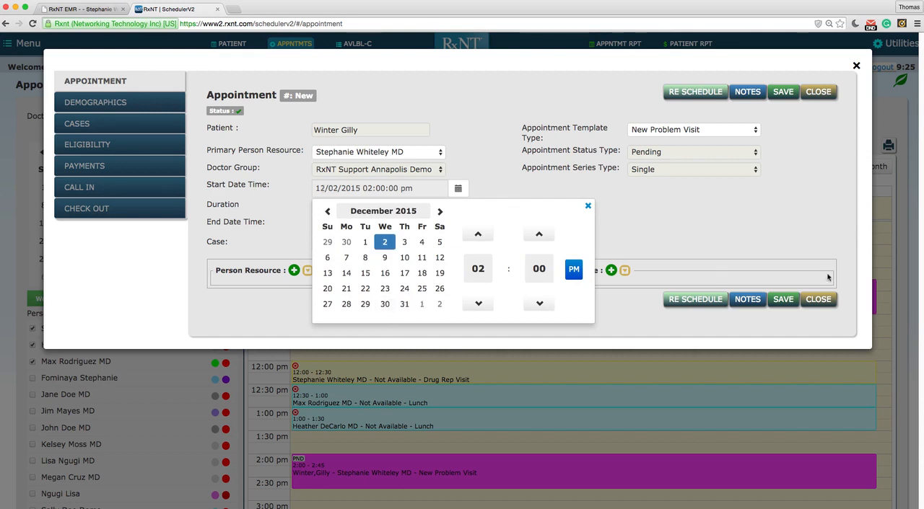
{"action": "left_click", "coordinate": [784, 300]}
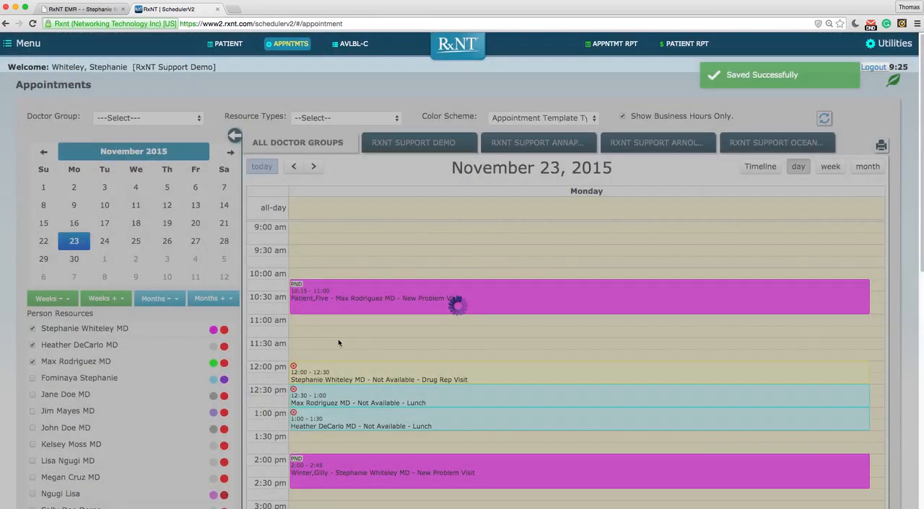
- Examine the details and notes of the rescheduled 2:00 pm appointment and of the 10:15 am appointment on the day schedule
{"action": "scroll", "coordinate": [353, 437], "scroll_direction": "down", "scroll_amount": 1}
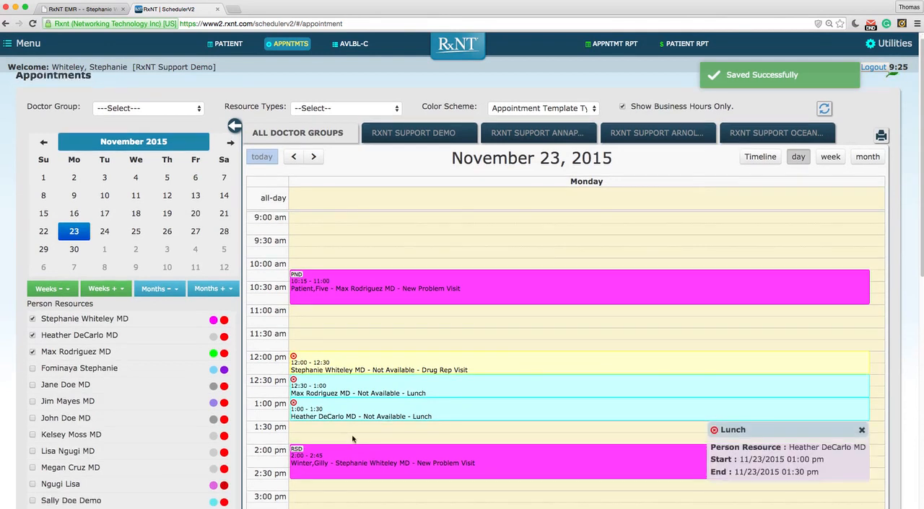
{"action": "mouse_move", "coordinate": [361, 461]}
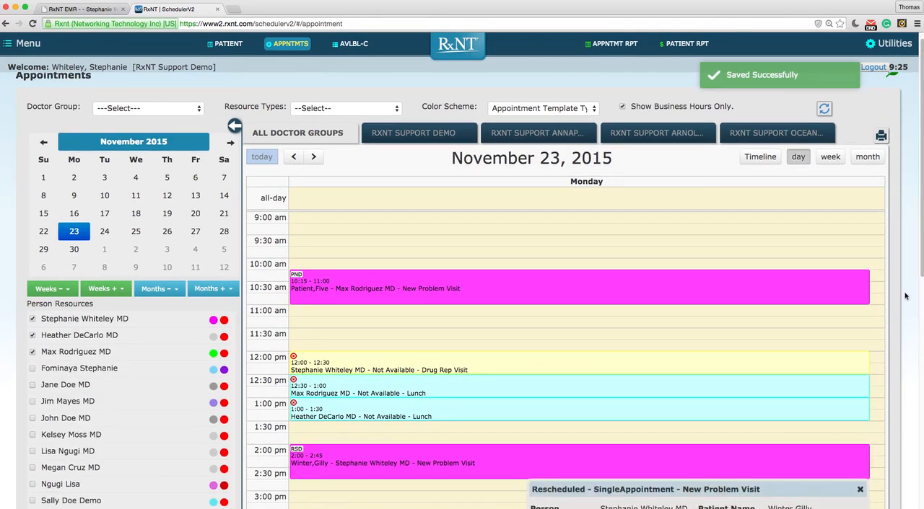
{"action": "left_click_drag", "start_coordinate": [915, 279], "coordinate": [912, 370]}
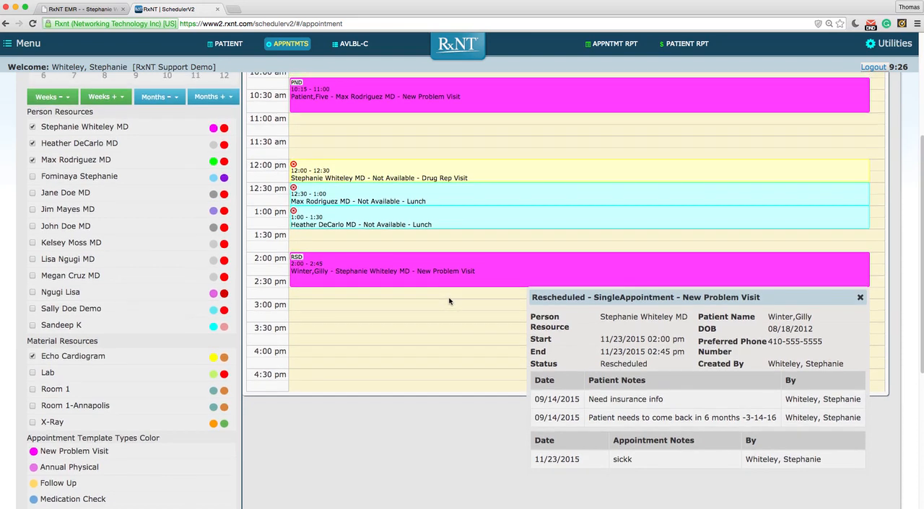
{"action": "scroll", "coordinate": [447, 300], "scroll_direction": "up", "scroll_amount": 5}
{"action": "mouse_move", "coordinate": [446, 299]}
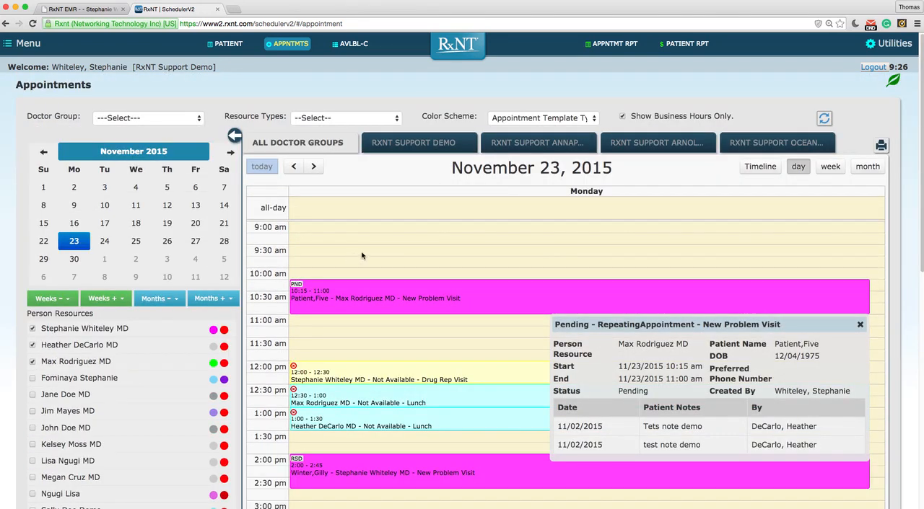
- Start a new appointment at 3:00 pm on November 23 and assign the patient found by partial last and first name
{"action": "left_click_drag", "start_coordinate": [920, 229], "coordinate": [918, 339]}
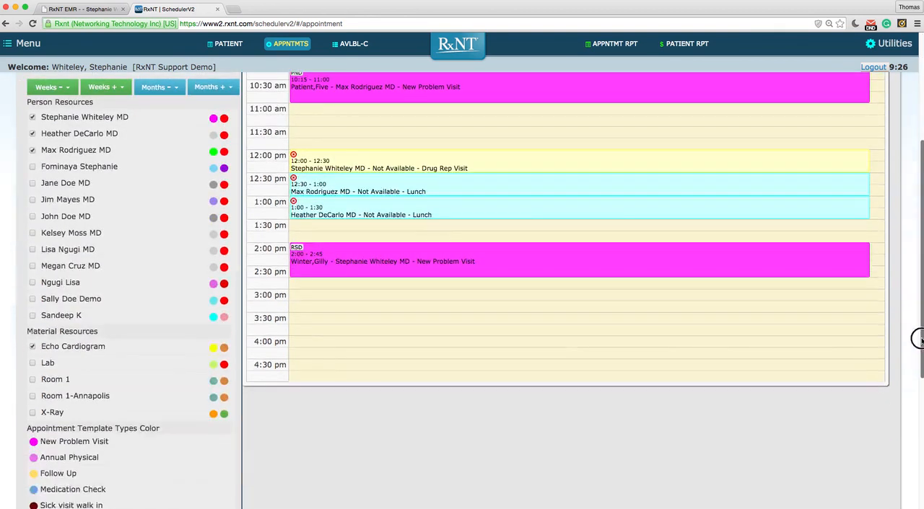
{"action": "left_click", "coordinate": [335, 296]}
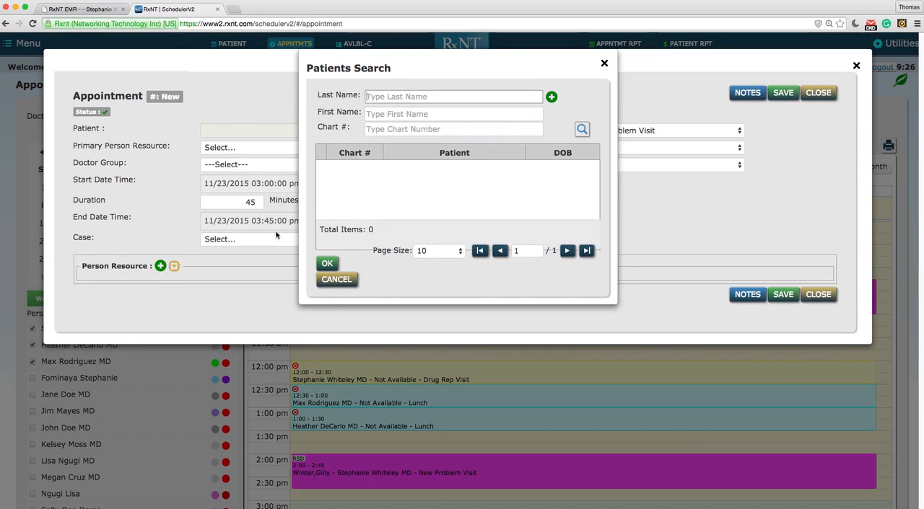
{"action": "type", "text": "gra"}
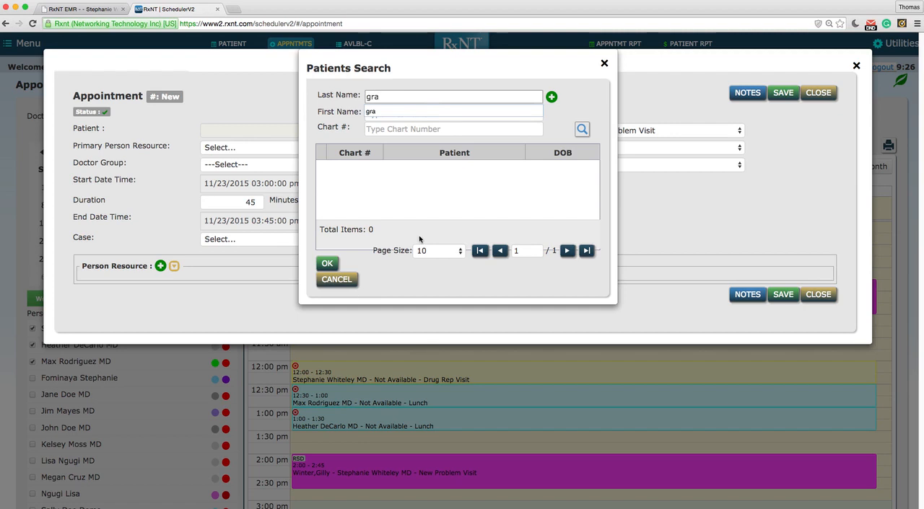
{"action": "key", "text": "Tab"}
{"action": "type", "text": "kr"}
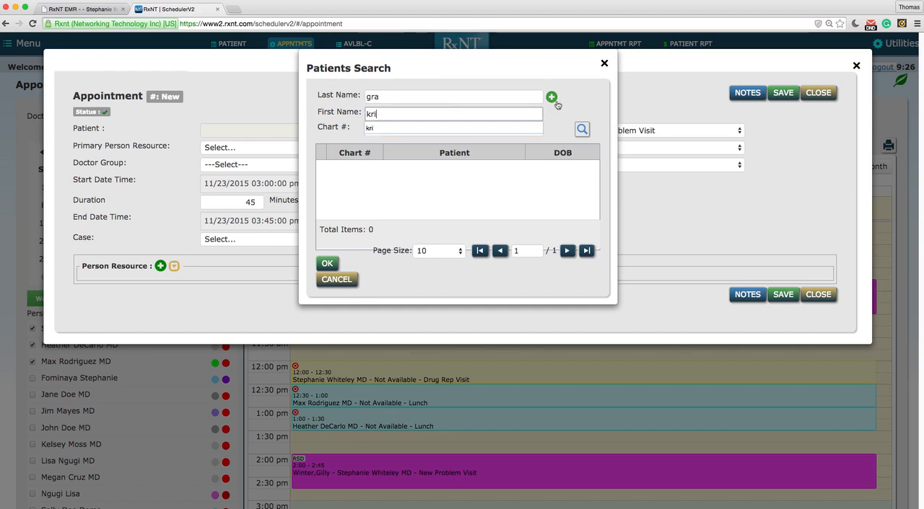
{"action": "left_click", "coordinate": [582, 131]}
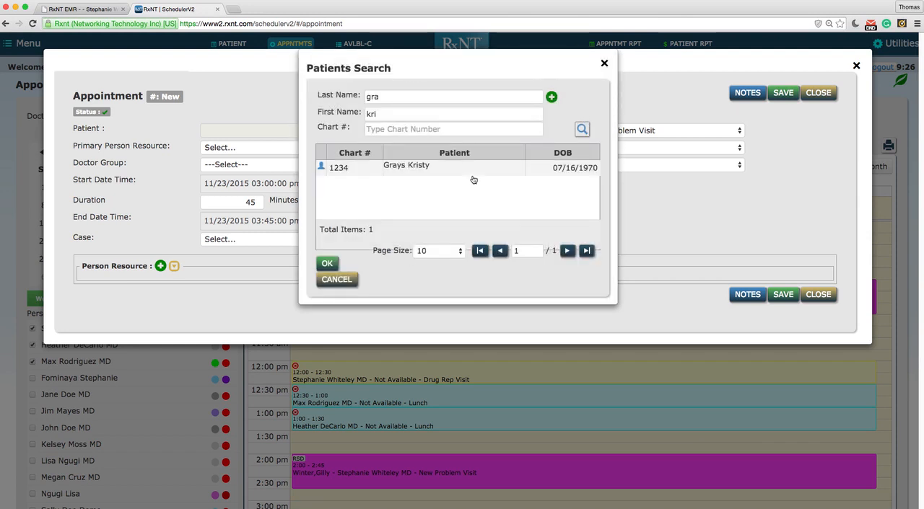
{"action": "left_click", "coordinate": [468, 168]}
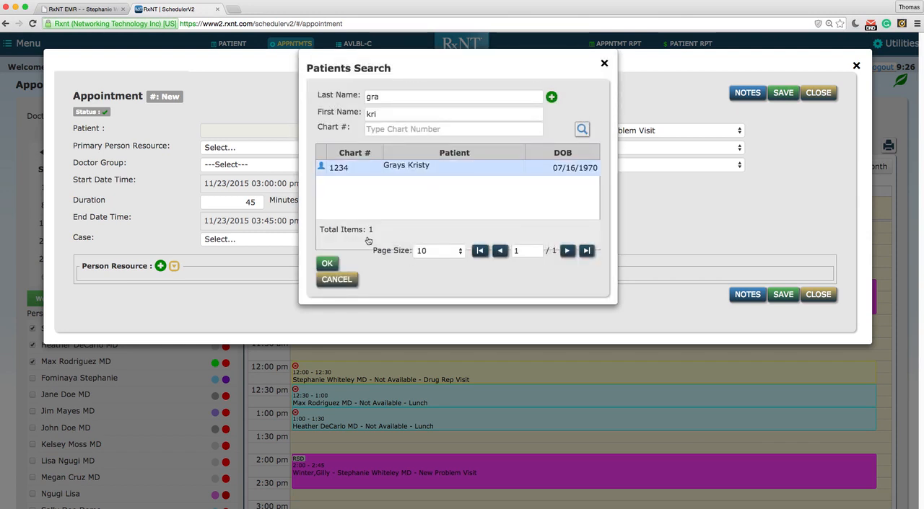
{"action": "left_click", "coordinate": [328, 265]}
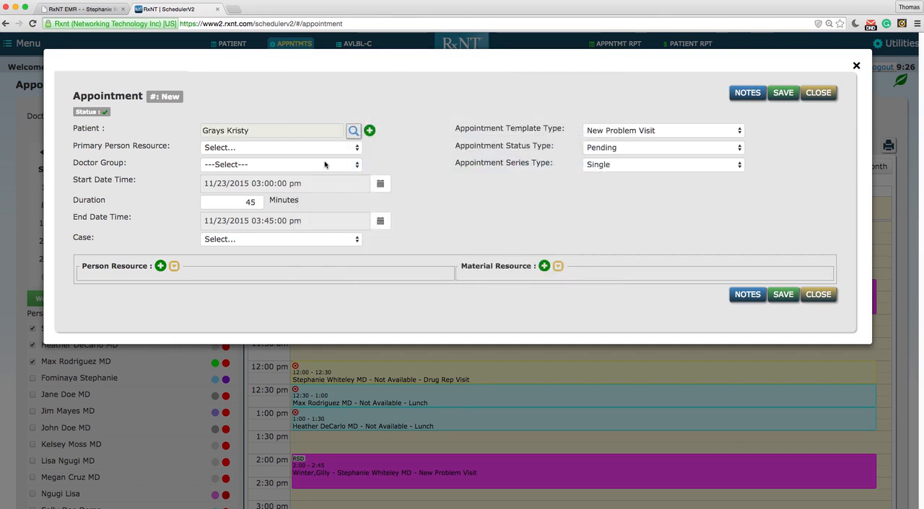
- Set the new appointment's primary person resource to the signed-in doctor and save the appointment
{"action": "left_click", "coordinate": [357, 148]}
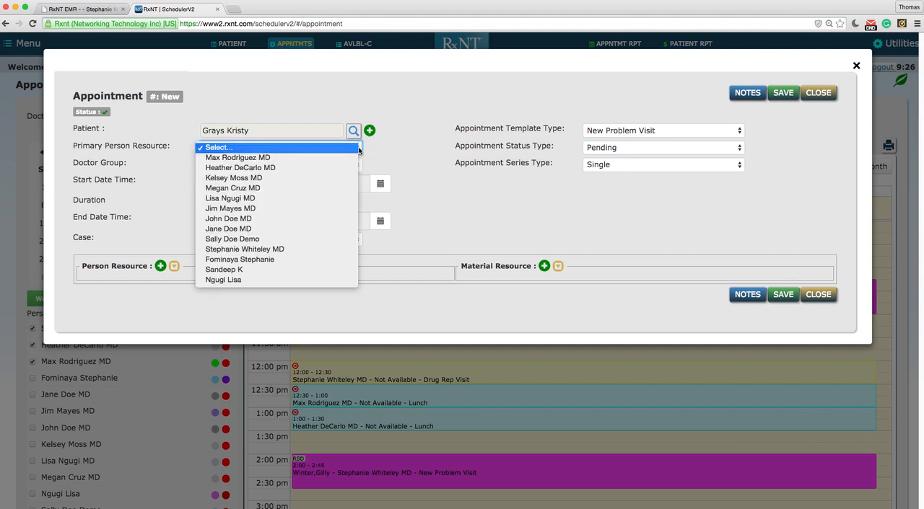
{"action": "left_click", "coordinate": [285, 249]}
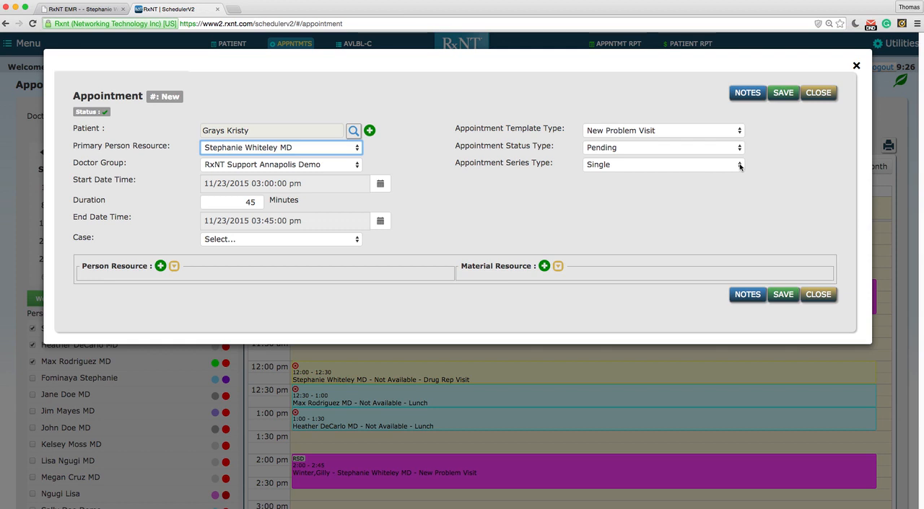
{"action": "left_click", "coordinate": [784, 94]}
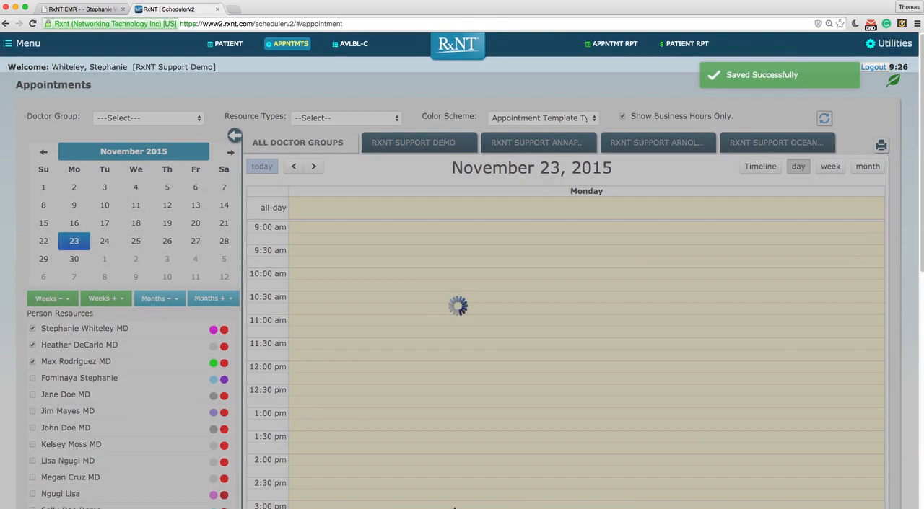
- Open the new 3:00 pm appointment from the day schedule and check it in, accepting that it is not scheduled for today
{"action": "scroll", "coordinate": [433, 288], "scroll_direction": "down", "scroll_amount": 5}
{"action": "scroll", "coordinate": [414, 404], "scroll_direction": "down", "scroll_amount": 1}
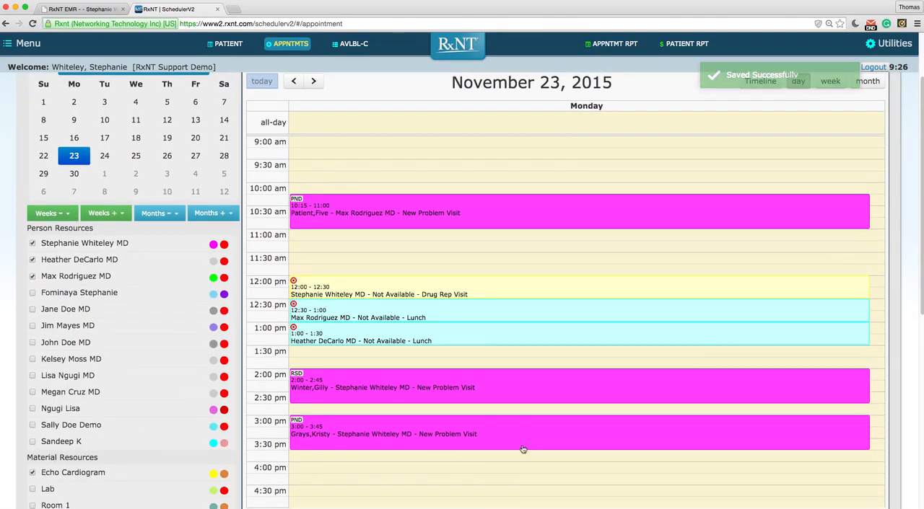
{"action": "mouse_move", "coordinate": [519, 435]}
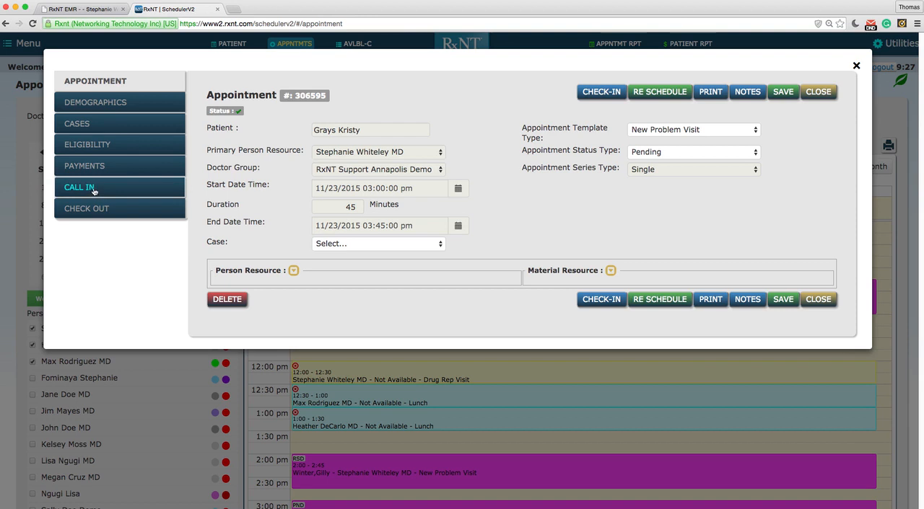
{"action": "left_click", "coordinate": [601, 92]}
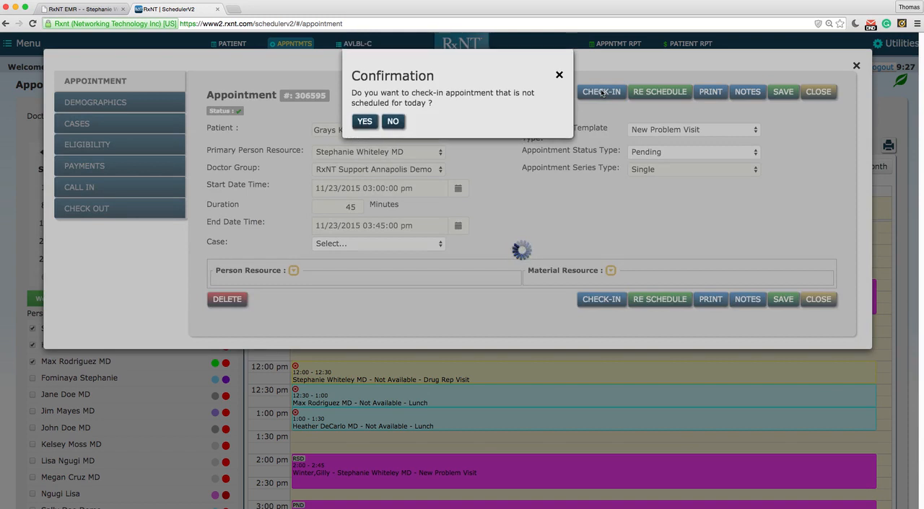
{"action": "left_click", "coordinate": [364, 121]}
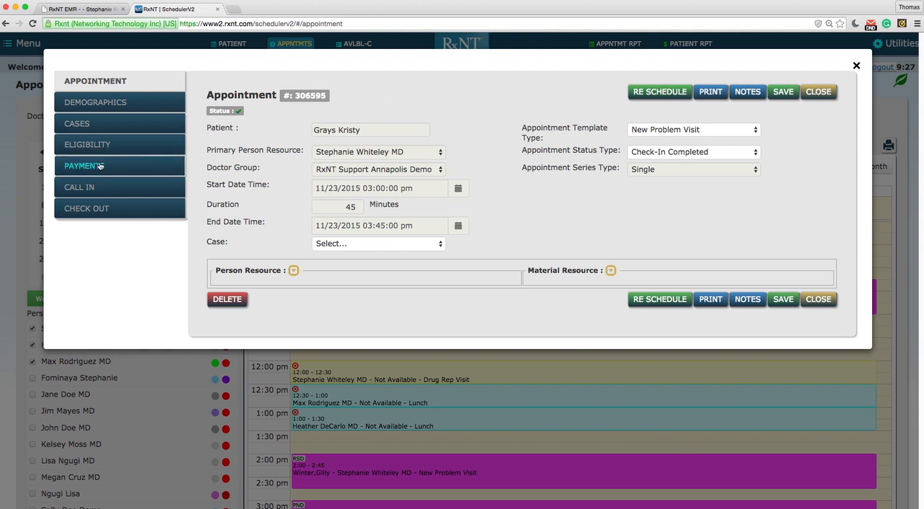
- Record the 20.00 copay as paid with the payment method Cash and accept the payment
{"action": "left_click", "coordinate": [93, 166]}
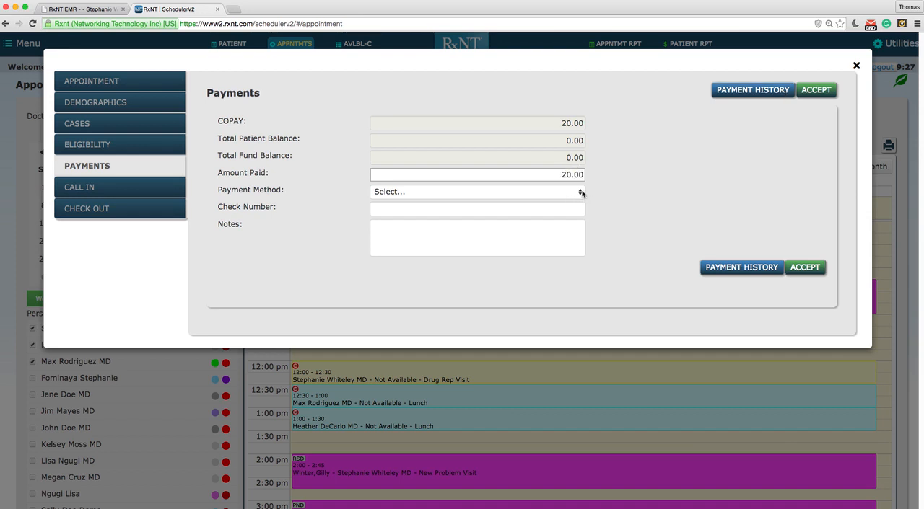
{"action": "left_click", "coordinate": [581, 194]}
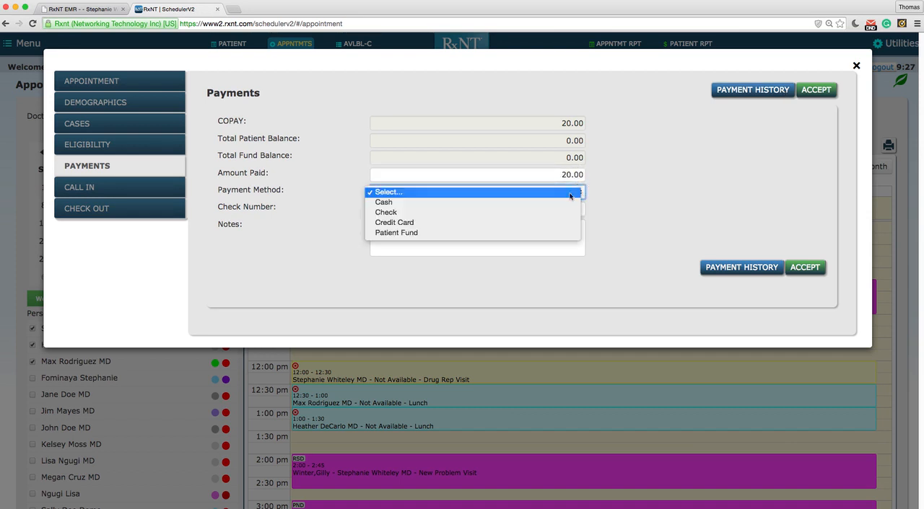
{"action": "left_click", "coordinate": [516, 204]}
{"action": "left_click", "coordinate": [817, 92]}
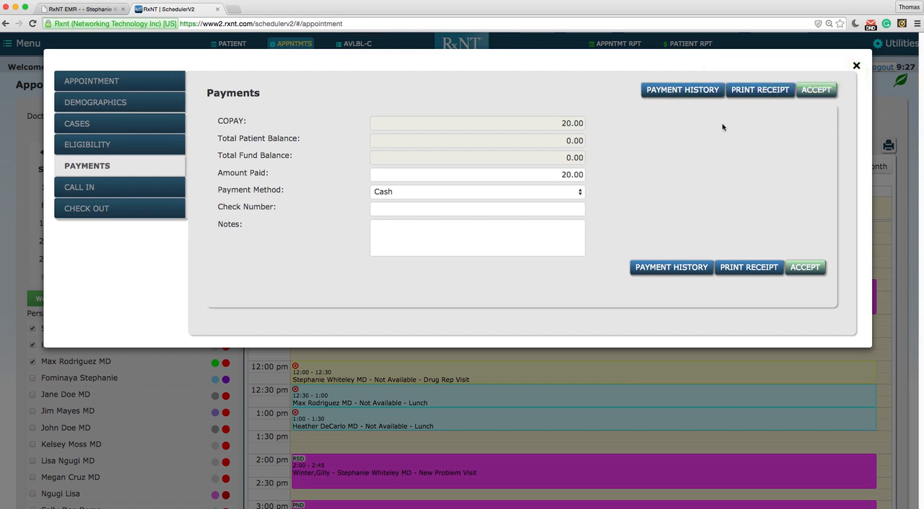
- View the appointment's patient call-in and check-out sections, closing the appointment without saving
{"action": "left_click", "coordinate": [76, 189]}
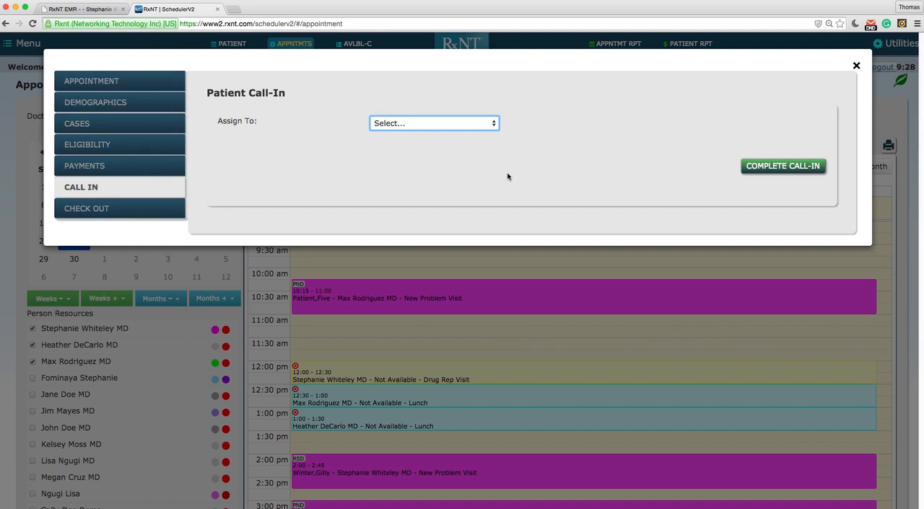
{"action": "left_click", "coordinate": [94, 209]}
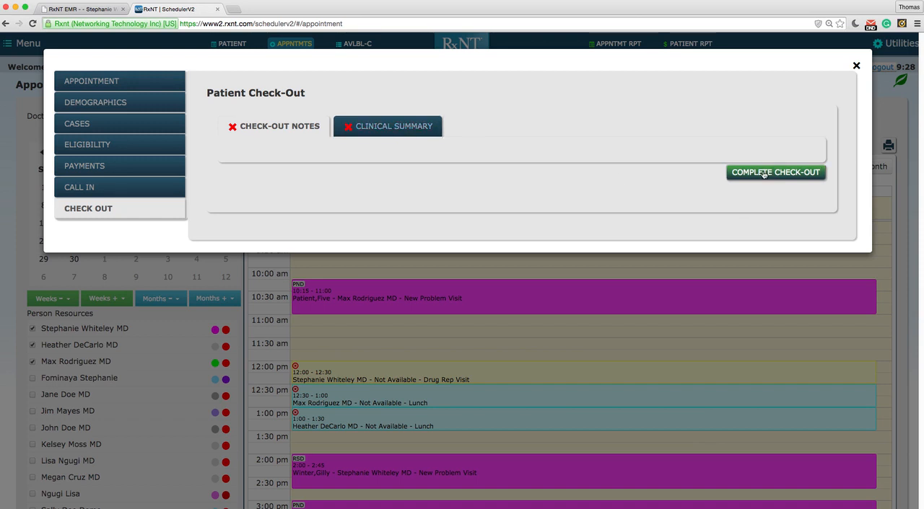
{"action": "left_click", "coordinate": [856, 67]}
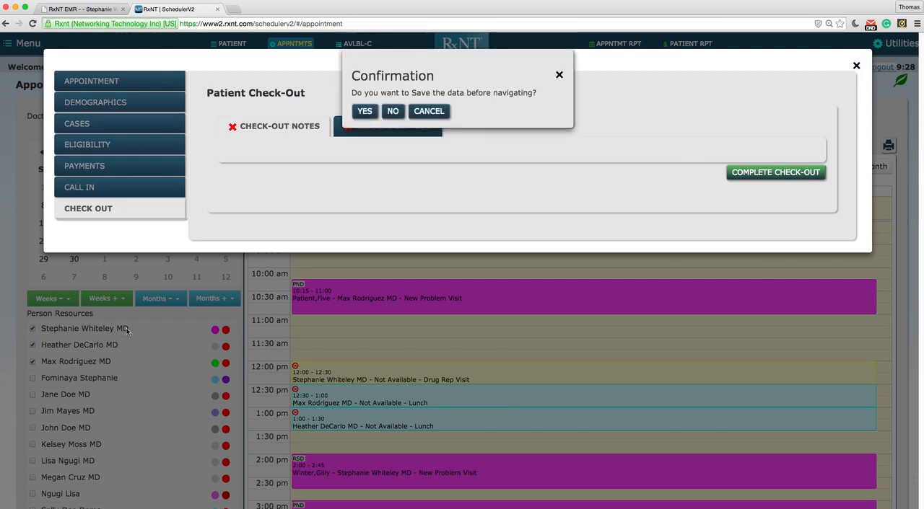
{"action": "left_click", "coordinate": [392, 111]}
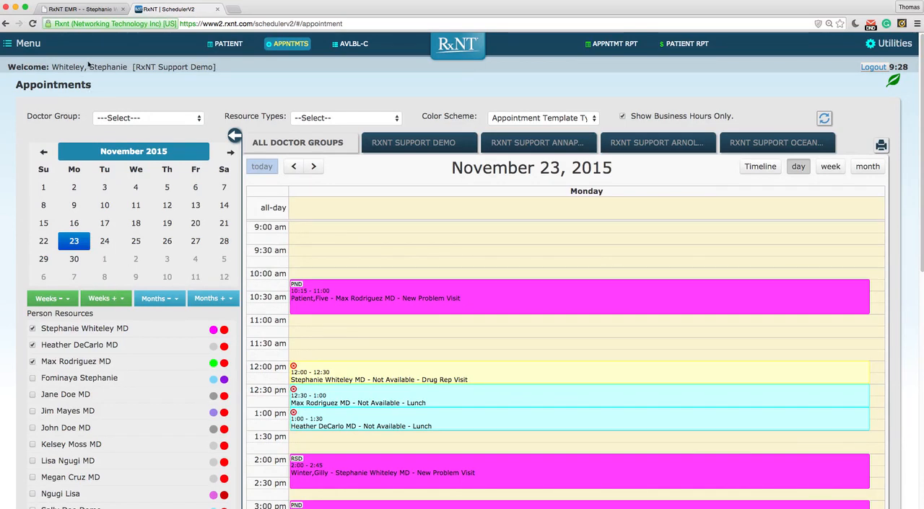
- Go to the Availability Calendar and filter it to the RxNT Support Annapolis Demo doctor group
{"action": "left_click", "coordinate": [28, 45]}
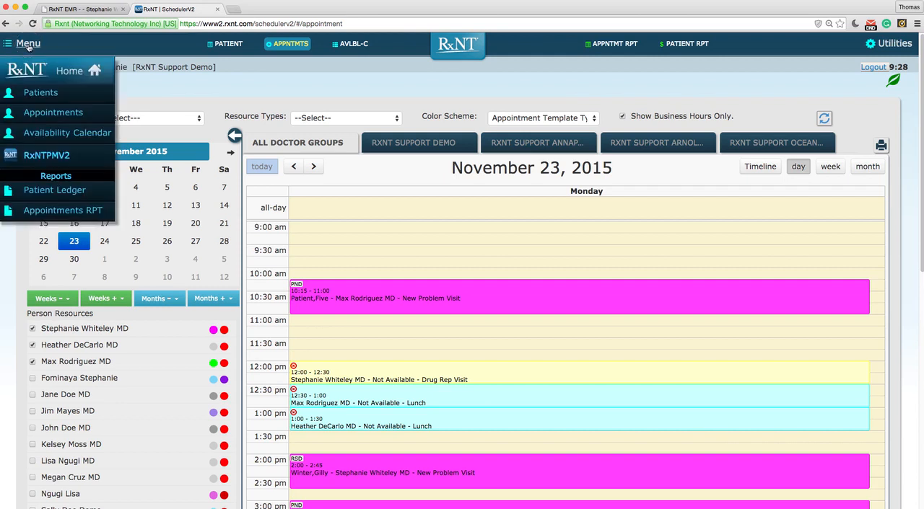
{"action": "left_click", "coordinate": [62, 134]}
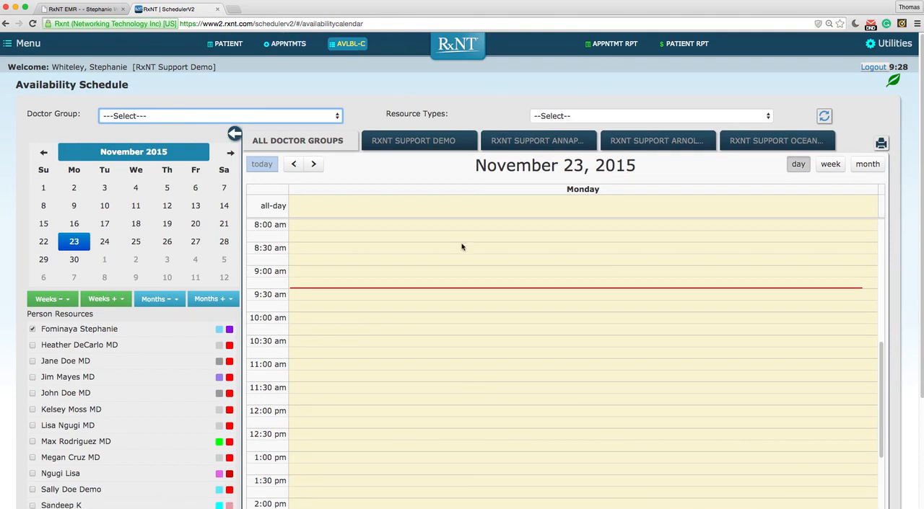
{"action": "left_click", "coordinate": [336, 115]}
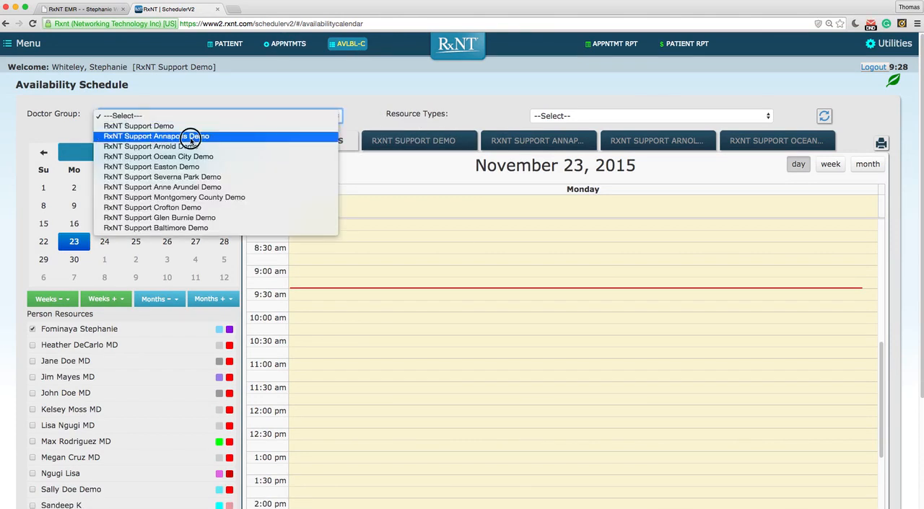
{"action": "left_click", "coordinate": [191, 136]}
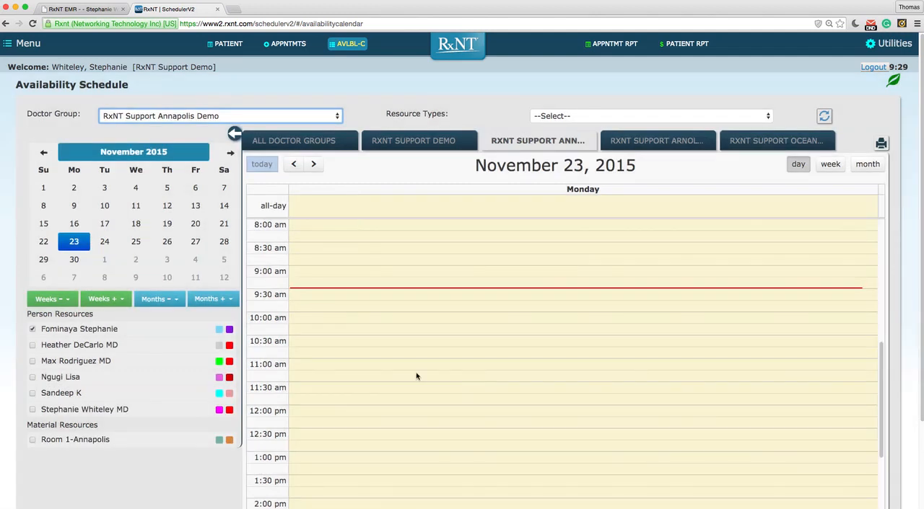
- Show all doctor groups and start a Person Resource Availability Schedule at 10:00 am on November 23
{"action": "left_click", "coordinate": [314, 143]}
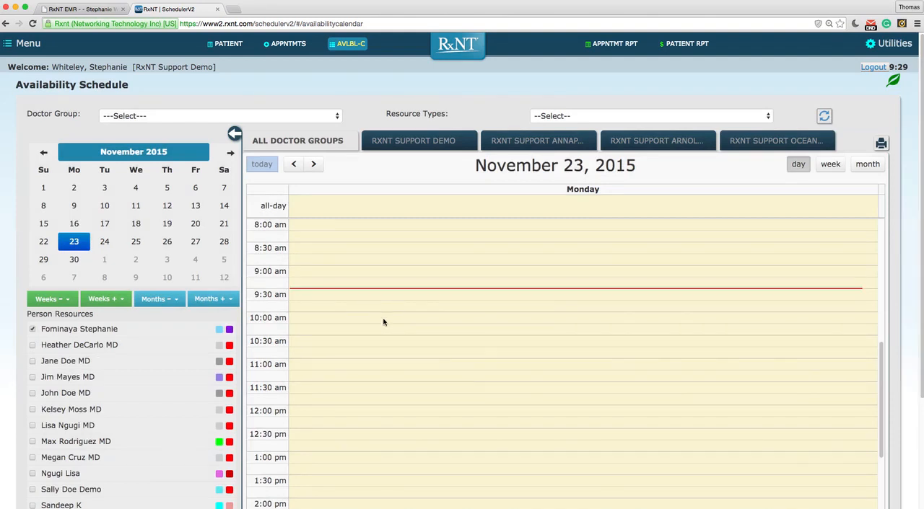
{"action": "left_click", "coordinate": [383, 317]}
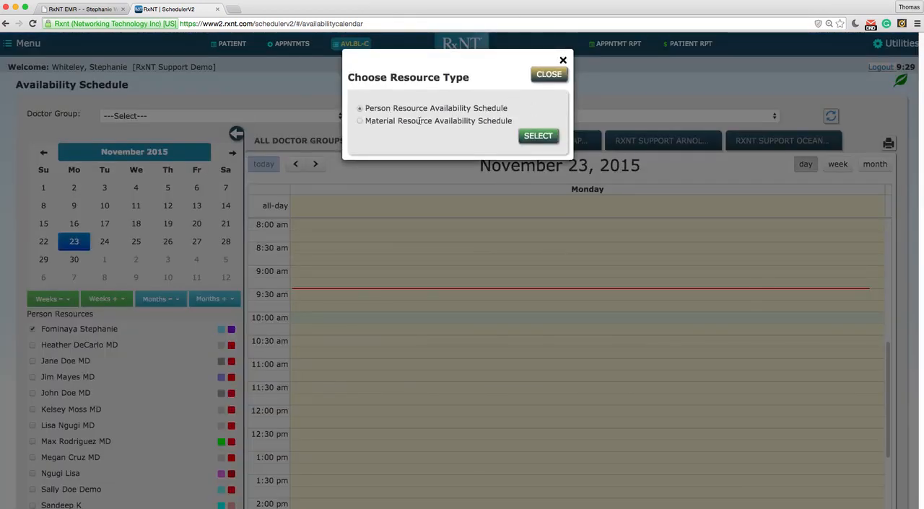
{"action": "left_click", "coordinate": [542, 141]}
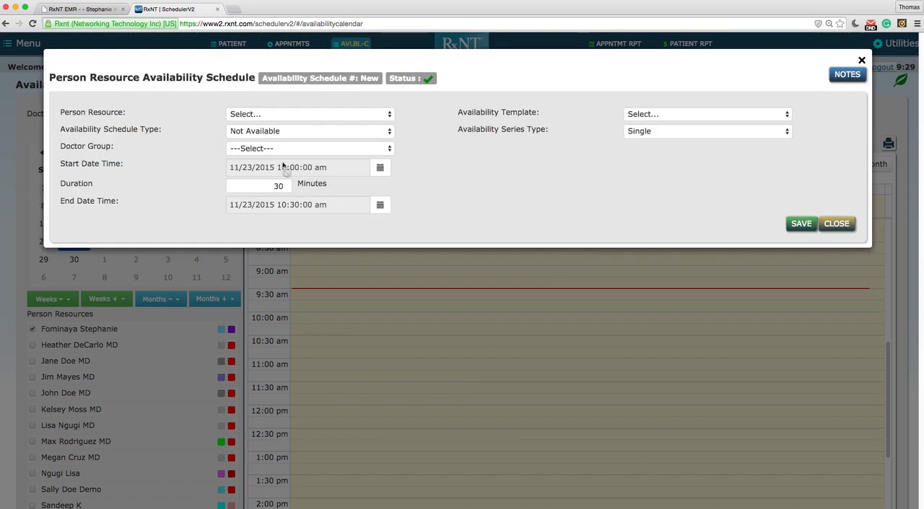
- Set the schedule's person resource to the signed-in doctor with the Holiday template and RxNT Support Demo group, and save it
{"action": "left_click", "coordinate": [388, 115]}
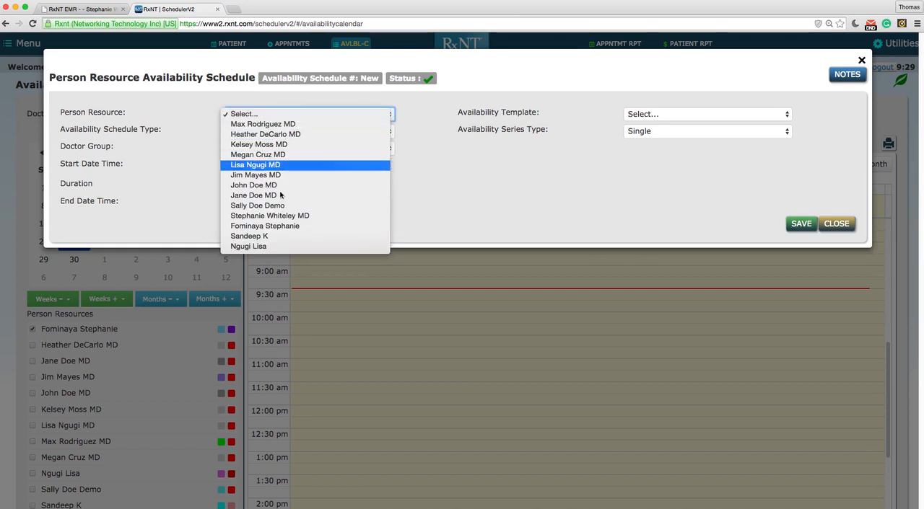
{"action": "left_click", "coordinate": [280, 216]}
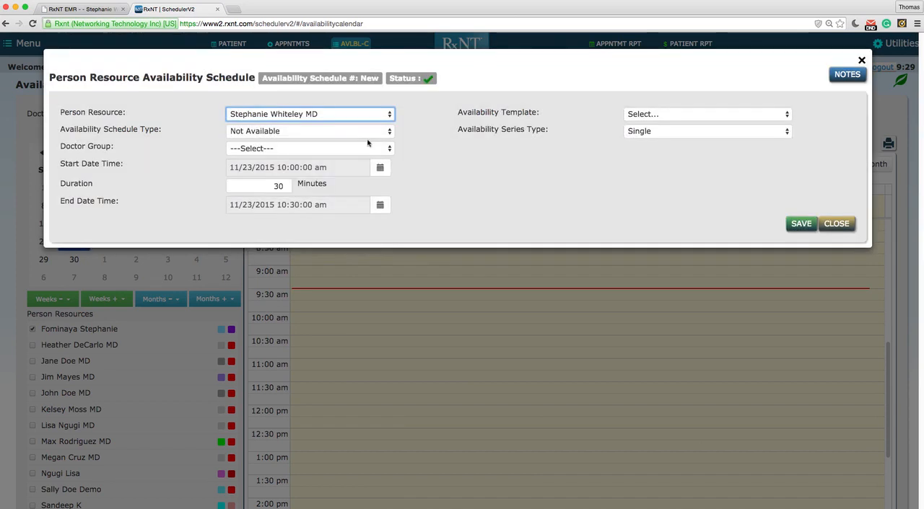
{"action": "left_click", "coordinate": [779, 113]}
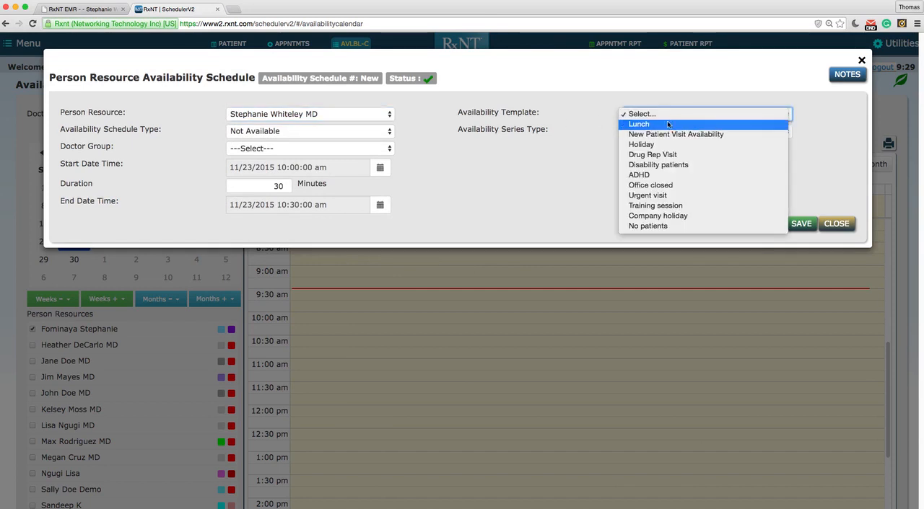
{"action": "left_click", "coordinate": [644, 144]}
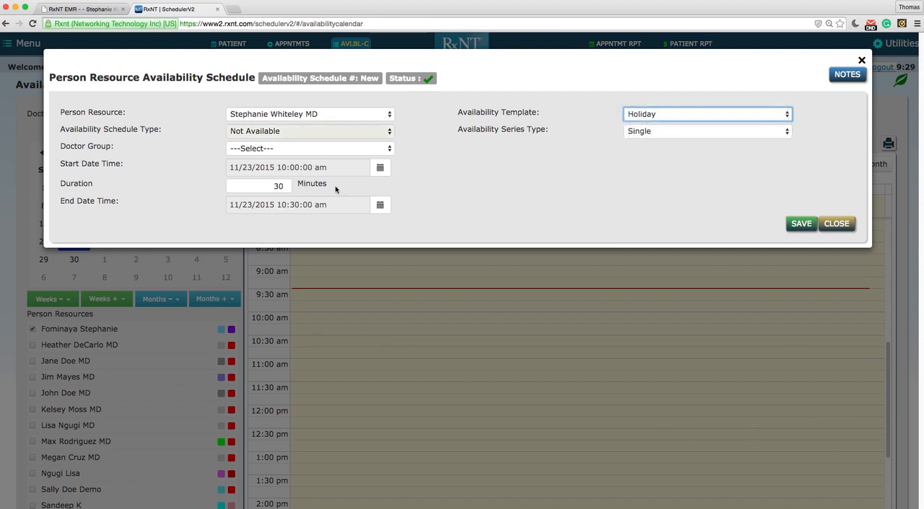
{"action": "left_click", "coordinate": [390, 149]}
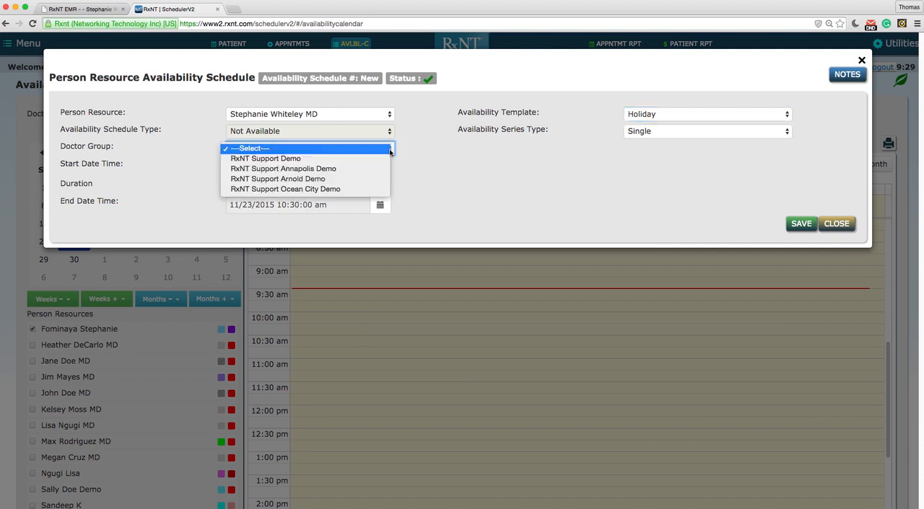
{"action": "left_click", "coordinate": [300, 159]}
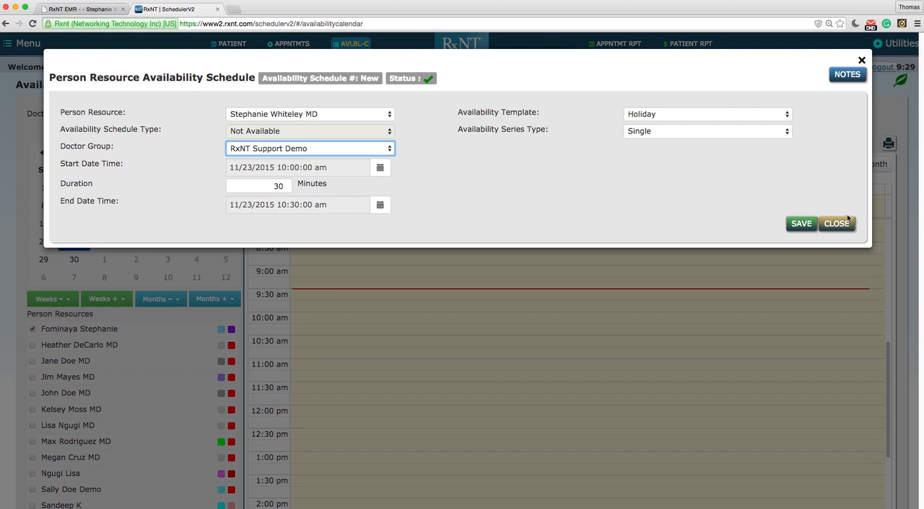
{"action": "left_click", "coordinate": [803, 224]}
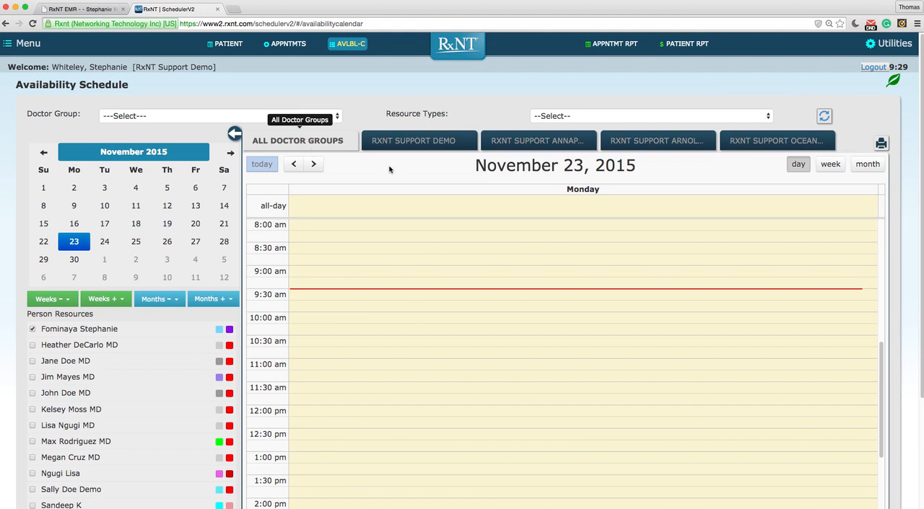
- Show the signed-in doctor's availability on the November 23 calendar and view the details of the 12:00 pm and 10:00 am blocks
{"action": "scroll", "coordinate": [918, 390], "scroll_direction": "down", "scroll_amount": 1}
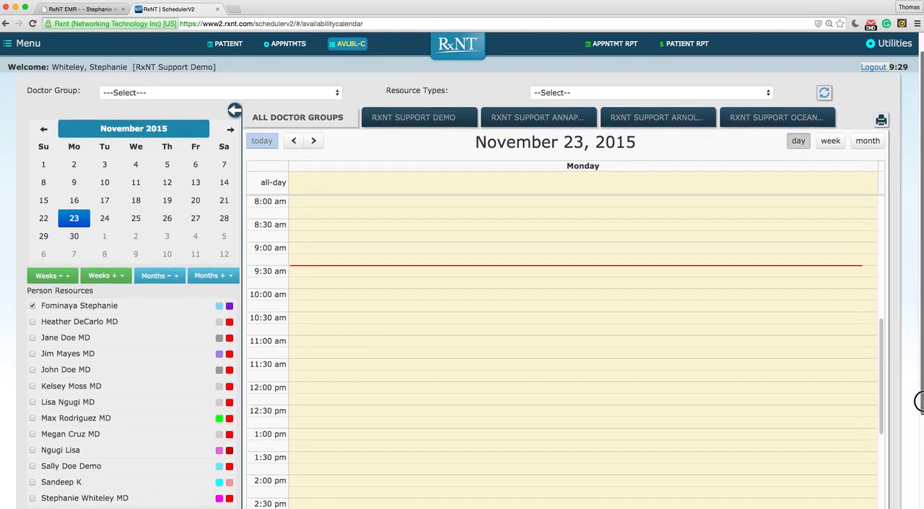
{"action": "scroll", "coordinate": [917, 401], "scroll_direction": "down", "scroll_amount": 4}
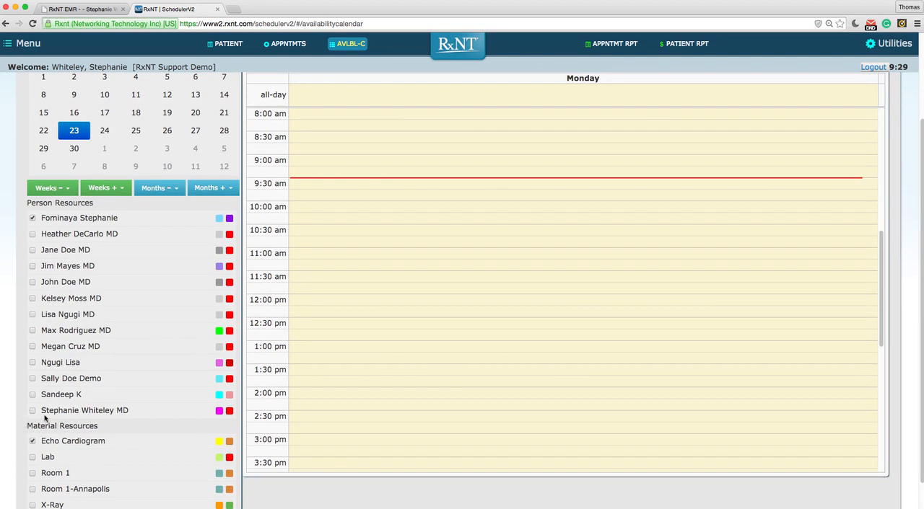
{"action": "left_click", "coordinate": [32, 411]}
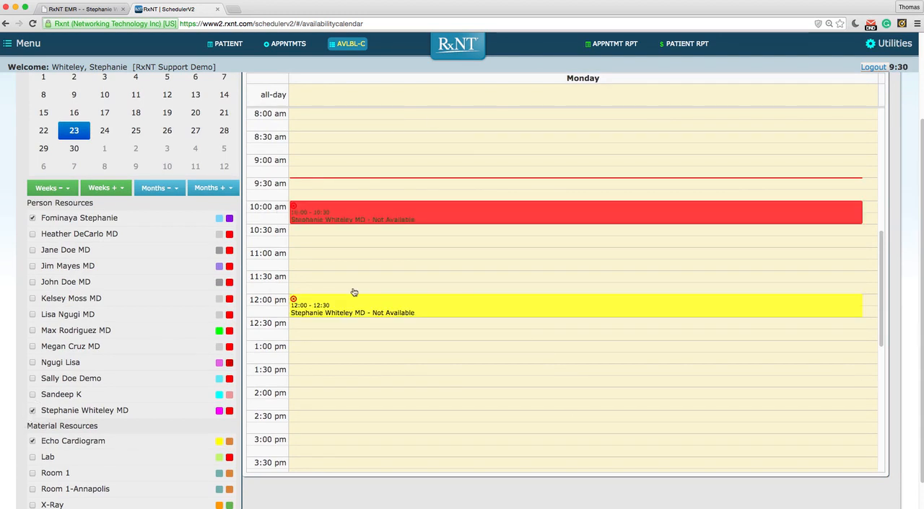
{"action": "mouse_move", "coordinate": [437, 310]}
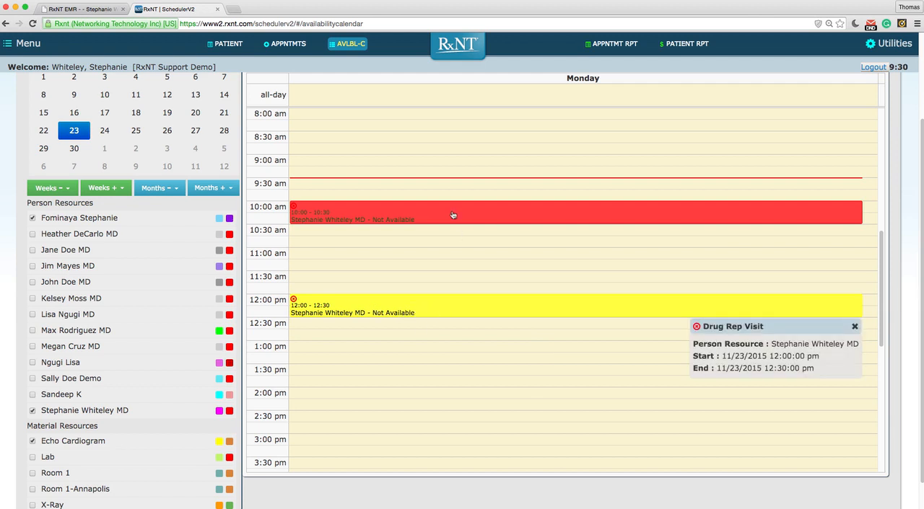
{"action": "mouse_move", "coordinate": [453, 213]}
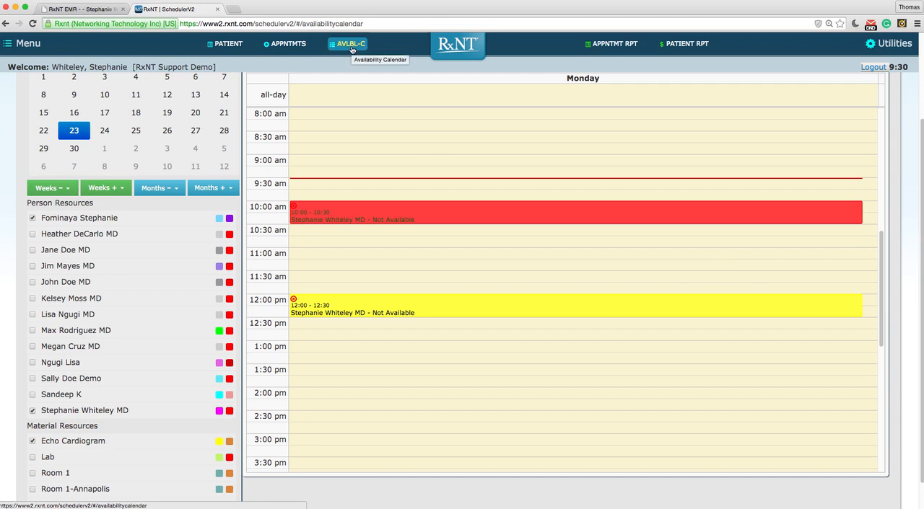
- View the Patient Ledger report page and go to the Appointments report
{"action": "left_click", "coordinate": [24, 44]}
{"action": "scroll", "coordinate": [36, 88], "scroll_direction": "up", "scroll_amount": 5}
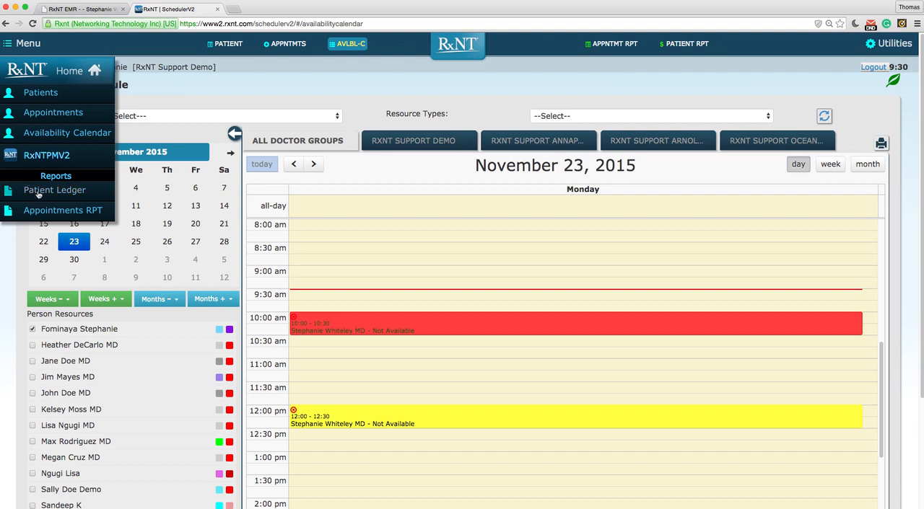
{"action": "left_click", "coordinate": [42, 191]}
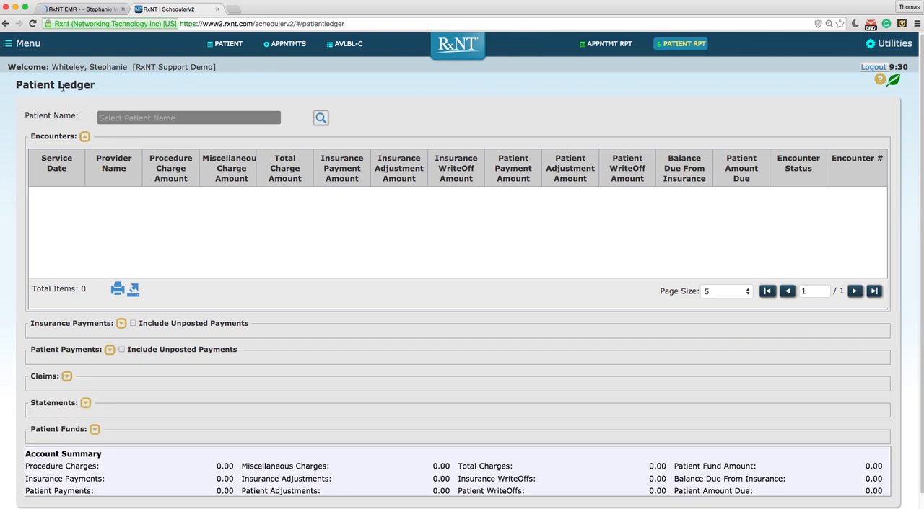
{"action": "left_click", "coordinate": [31, 44]}
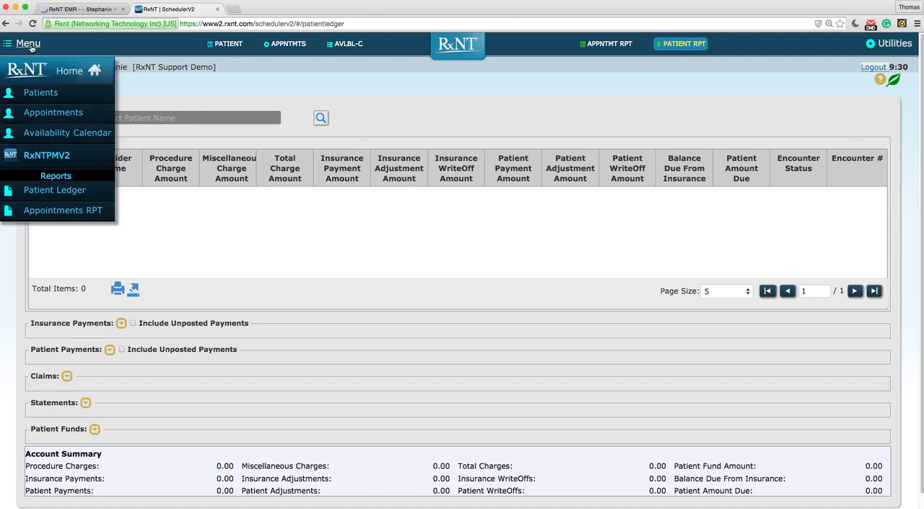
{"action": "left_click", "coordinate": [52, 210]}
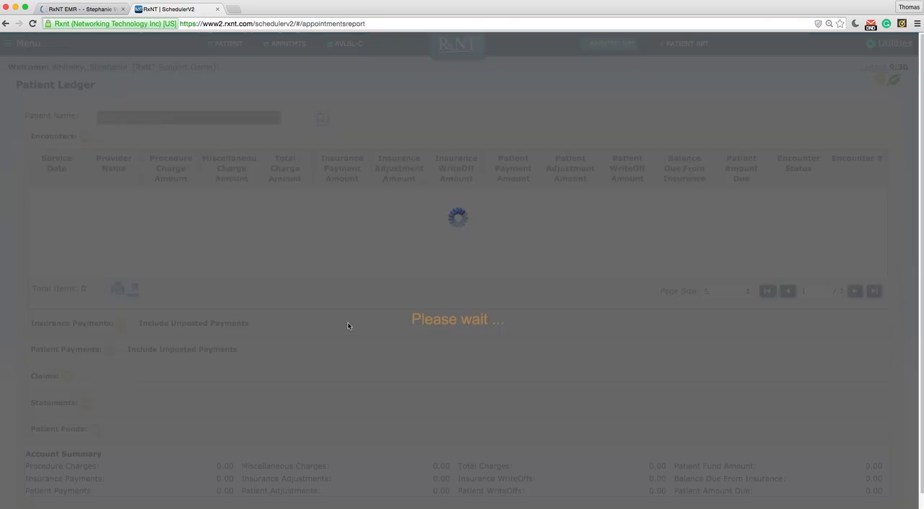